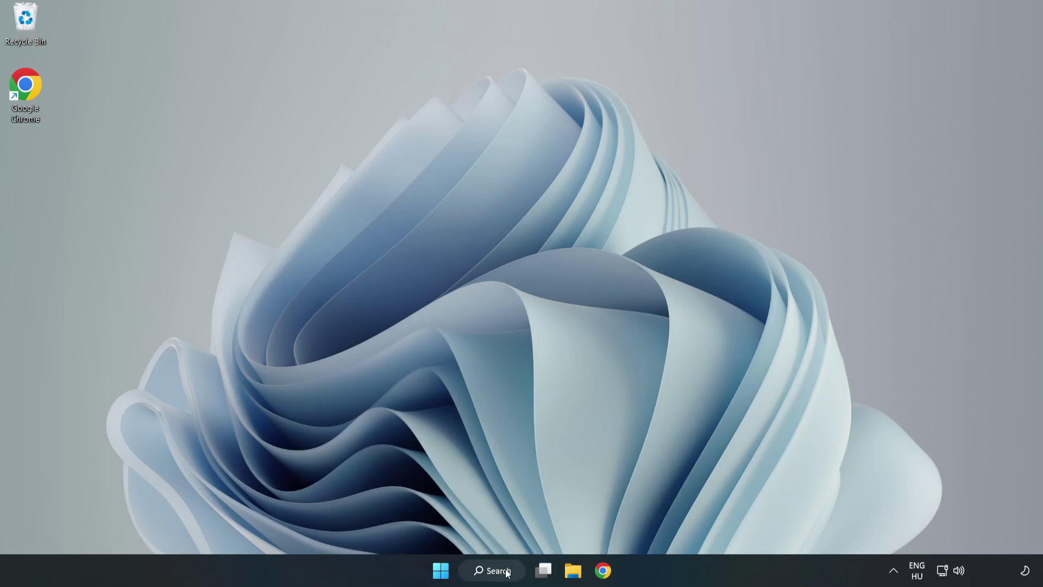
- Search Windows for 'device manager' and launch the Device Manager best match
{"action": "left_click", "coordinate": [494, 570]}
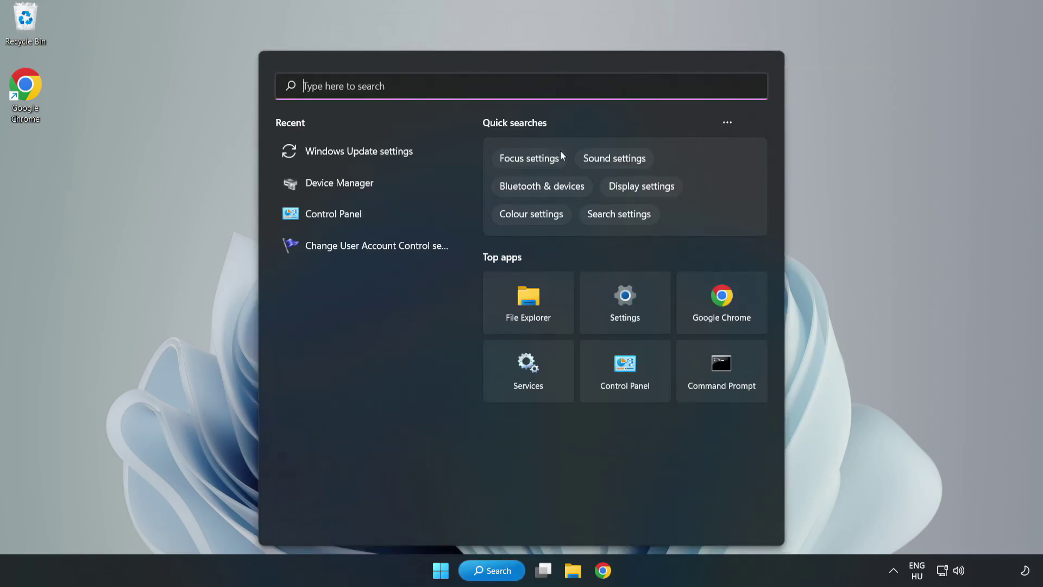
{"action": "type", "text": "device m"}
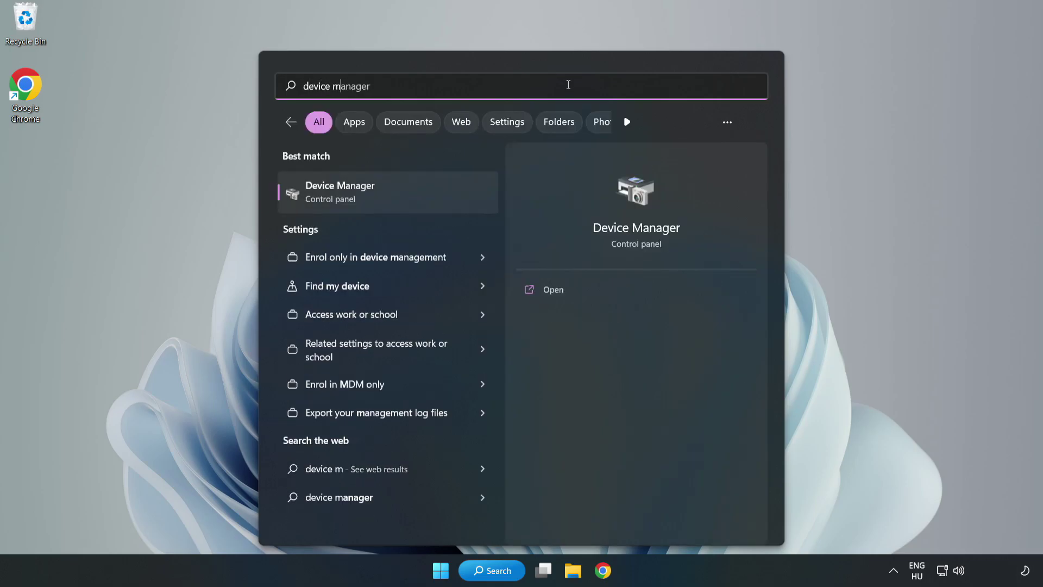
{"action": "type", "text": "anager"}
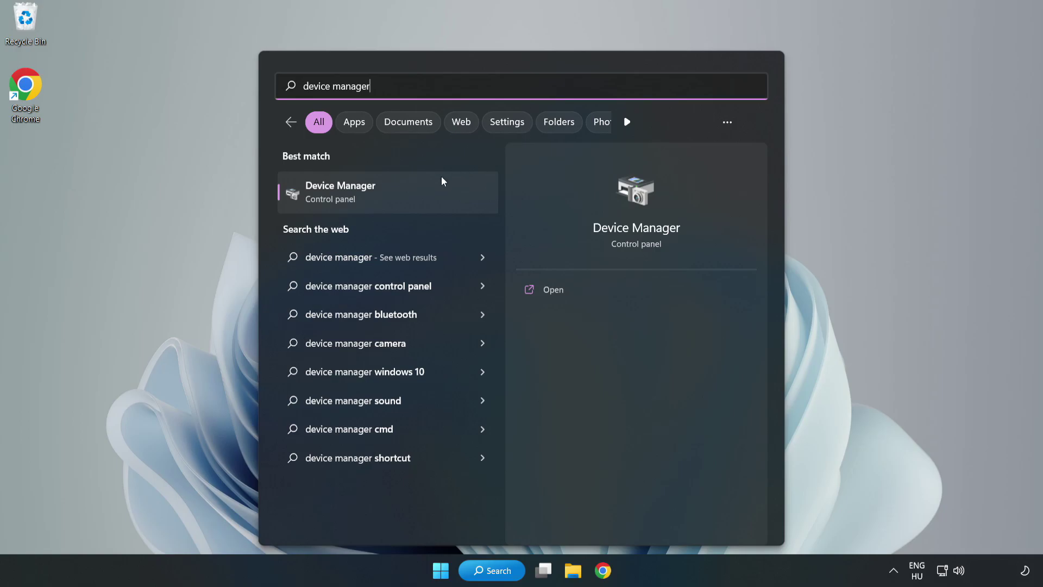
{"action": "left_click", "coordinate": [388, 201]}
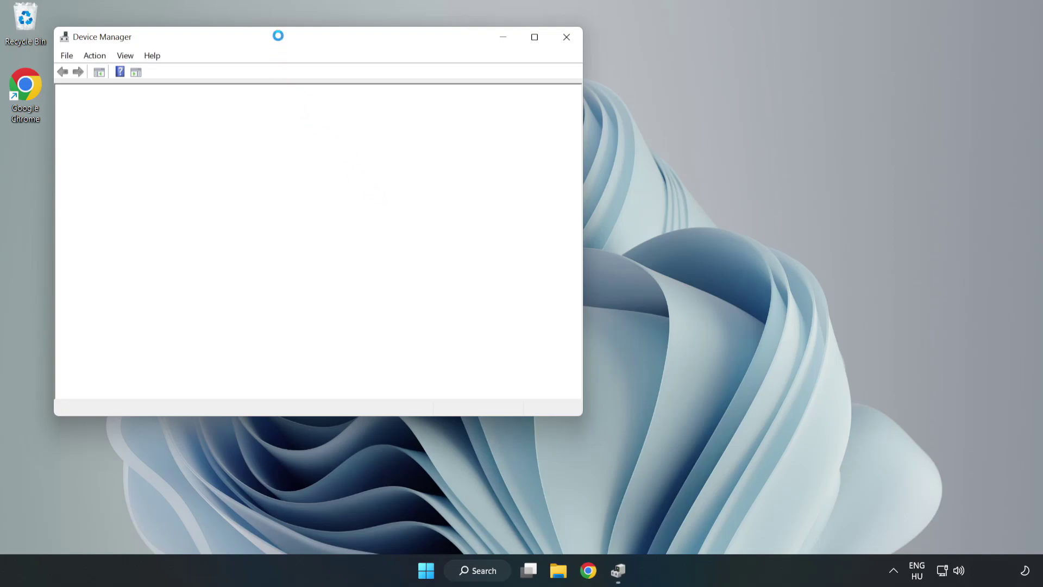
- Centre Device Manager, expand Display adapters and bring up the VMware SVGA 3D context menu
{"action": "left_click_drag", "start_coordinate": [279, 37], "coordinate": [467, 94]}
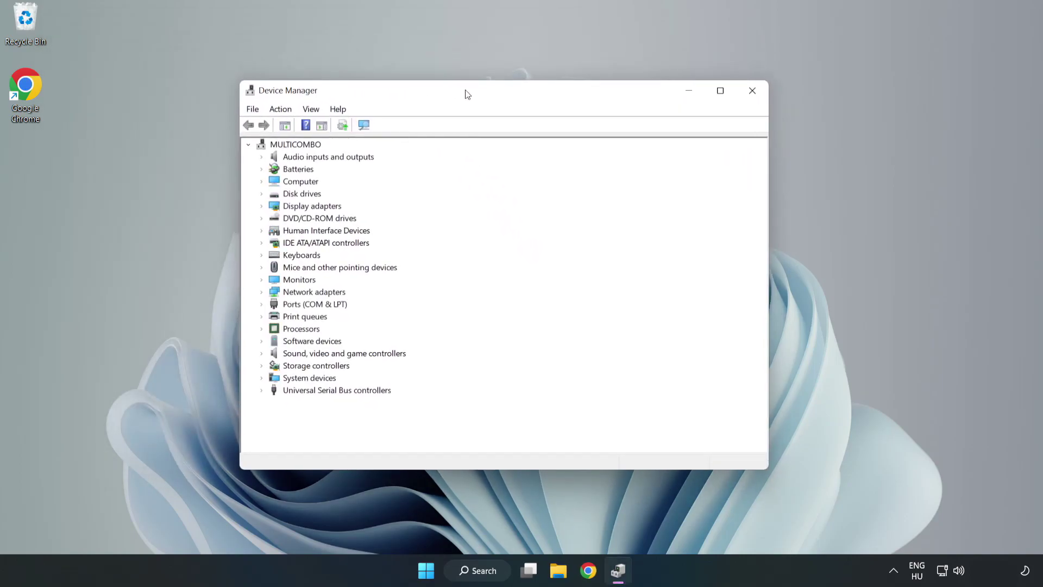
{"action": "left_click", "coordinate": [281, 211]}
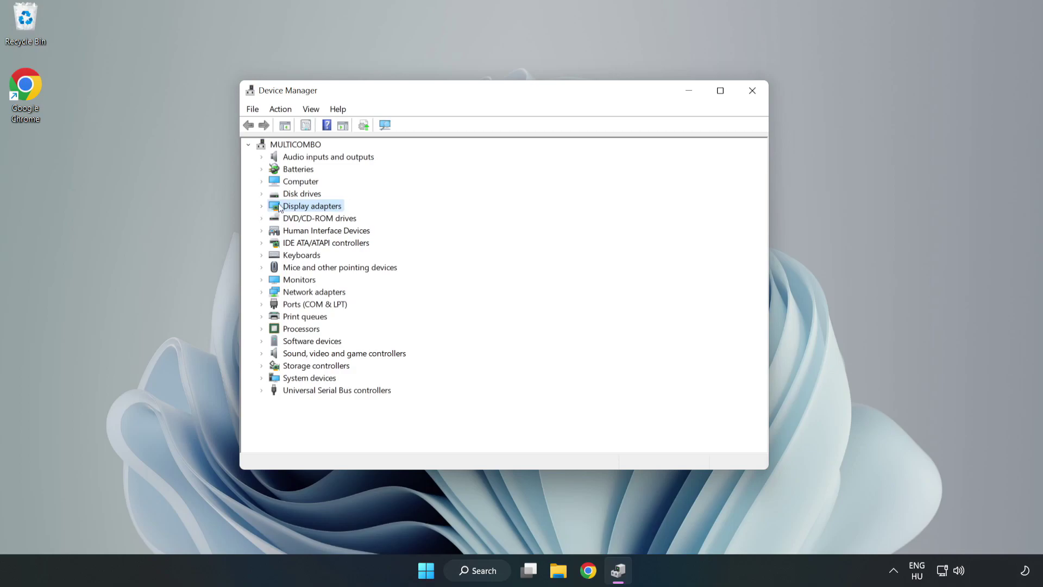
{"action": "left_click", "coordinate": [263, 206]}
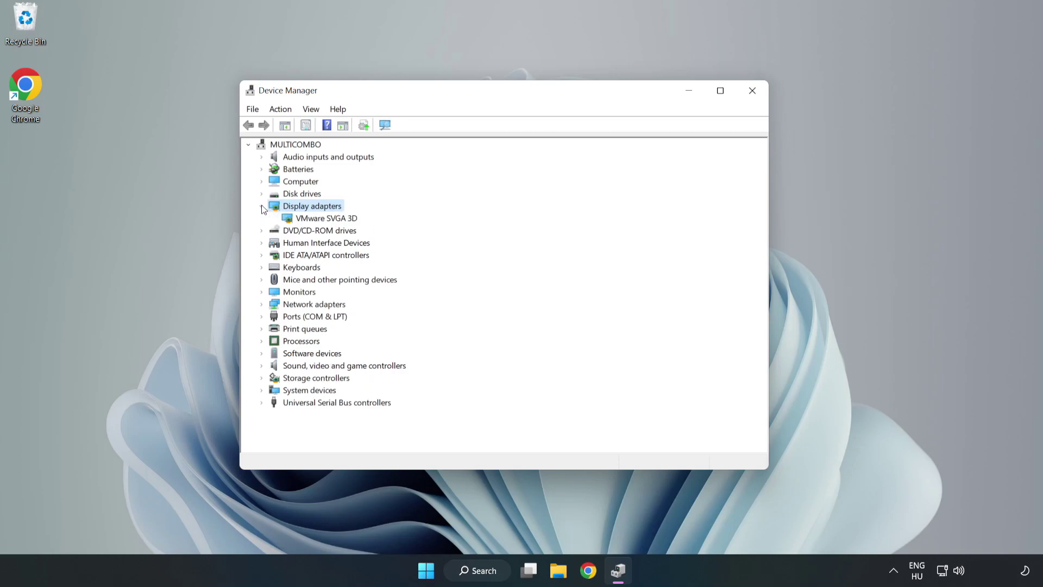
{"action": "left_click", "coordinate": [326, 219]}
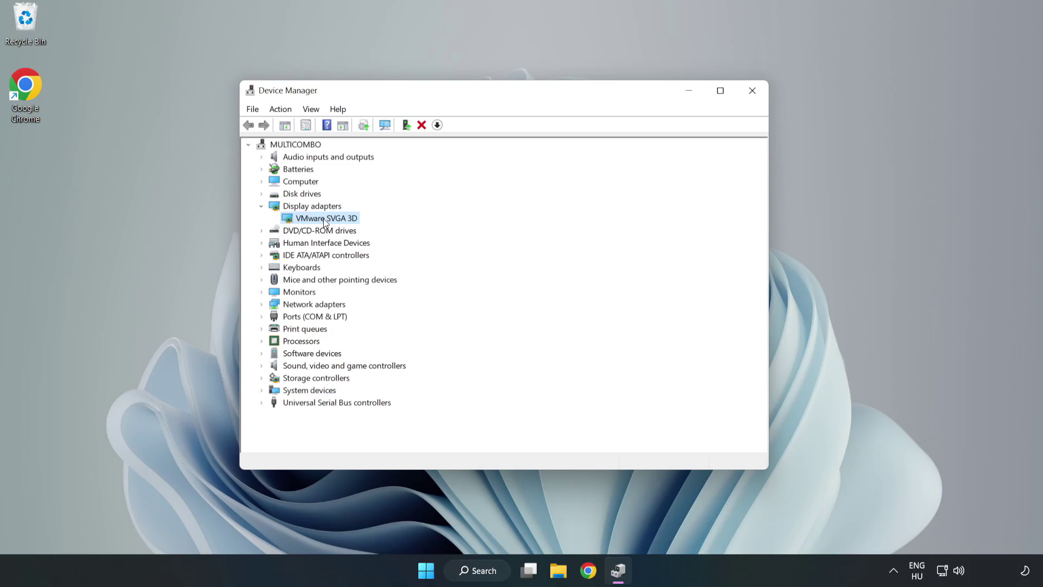
{"action": "right_click", "coordinate": [324, 218]}
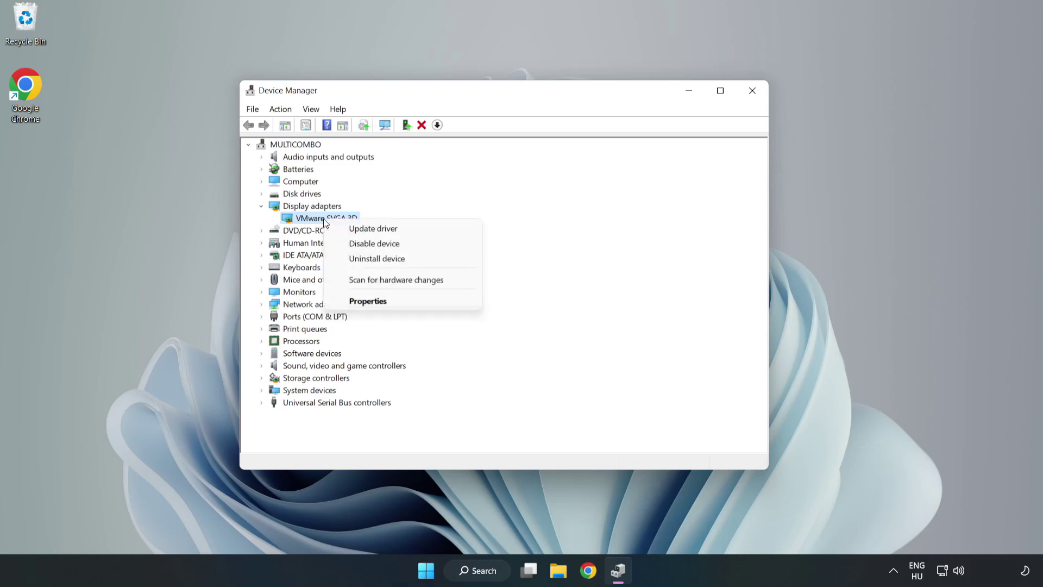
- Search automatically for a VMware SVGA 3D driver, dismiss the result, and close Device Manager
{"action": "left_click", "coordinate": [405, 233]}
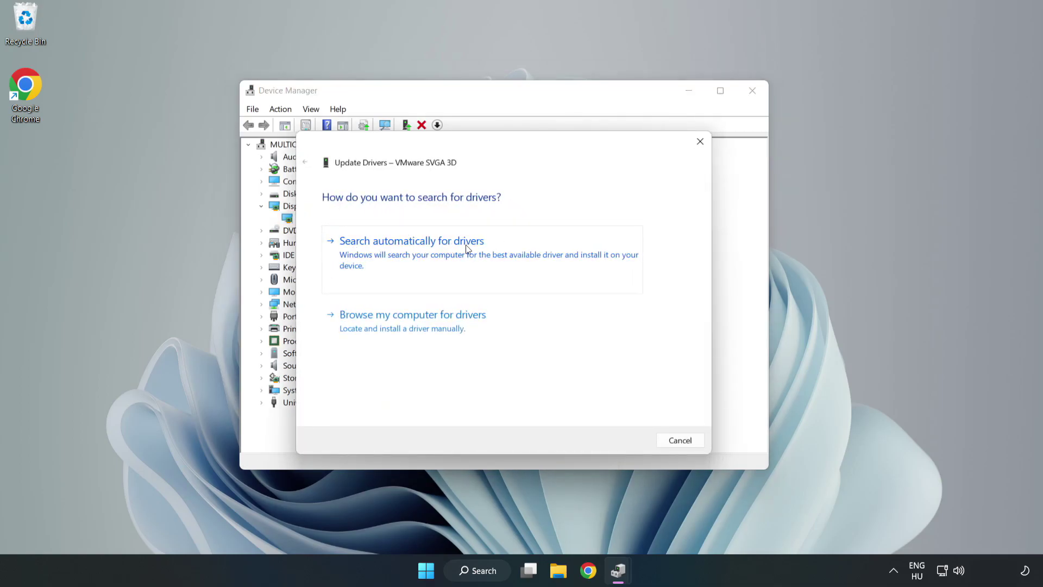
{"action": "left_click", "coordinate": [415, 256]}
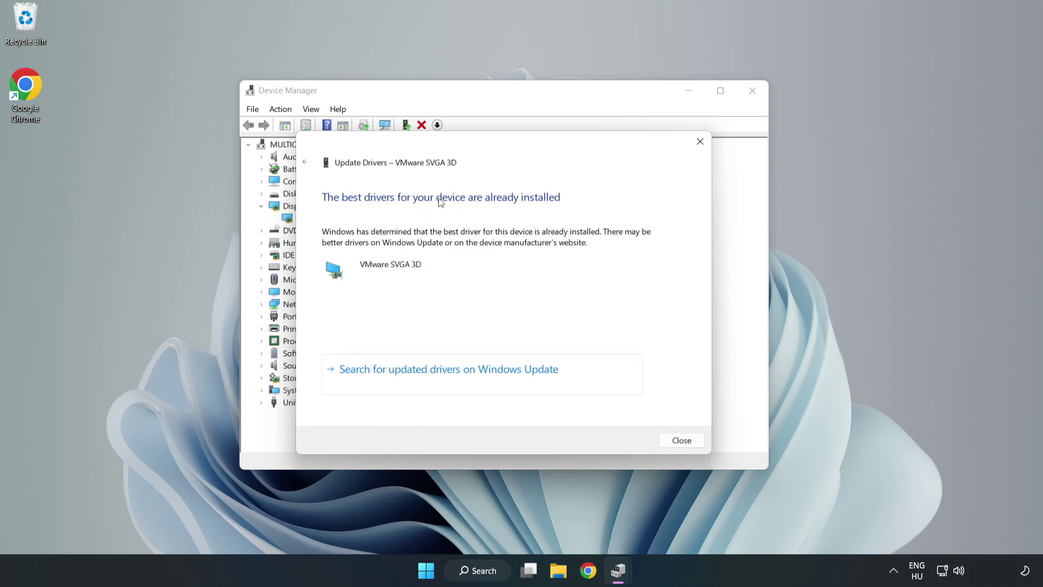
{"action": "left_click", "coordinate": [683, 442]}
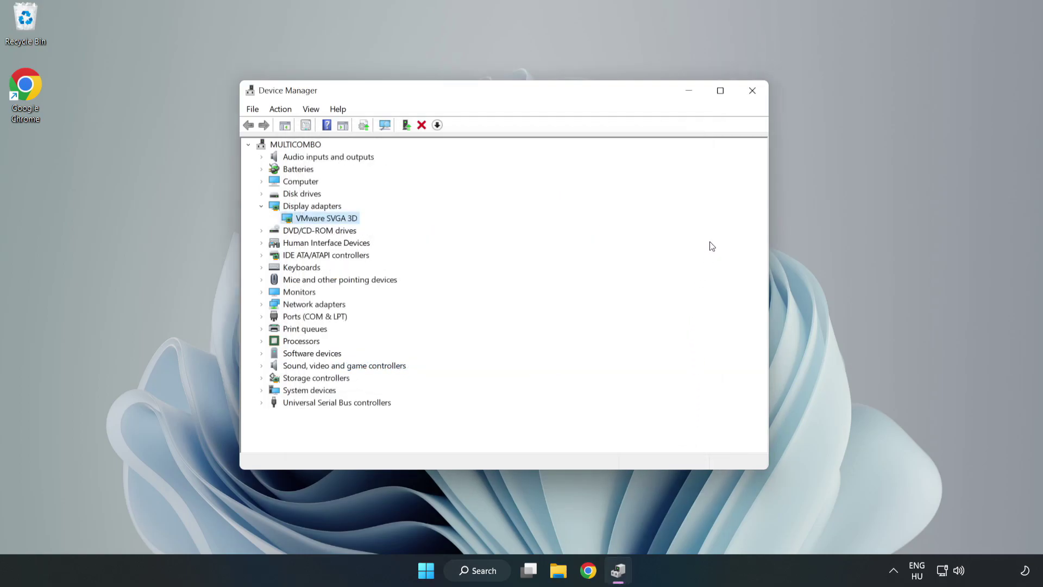
{"action": "left_click", "coordinate": [754, 91]}
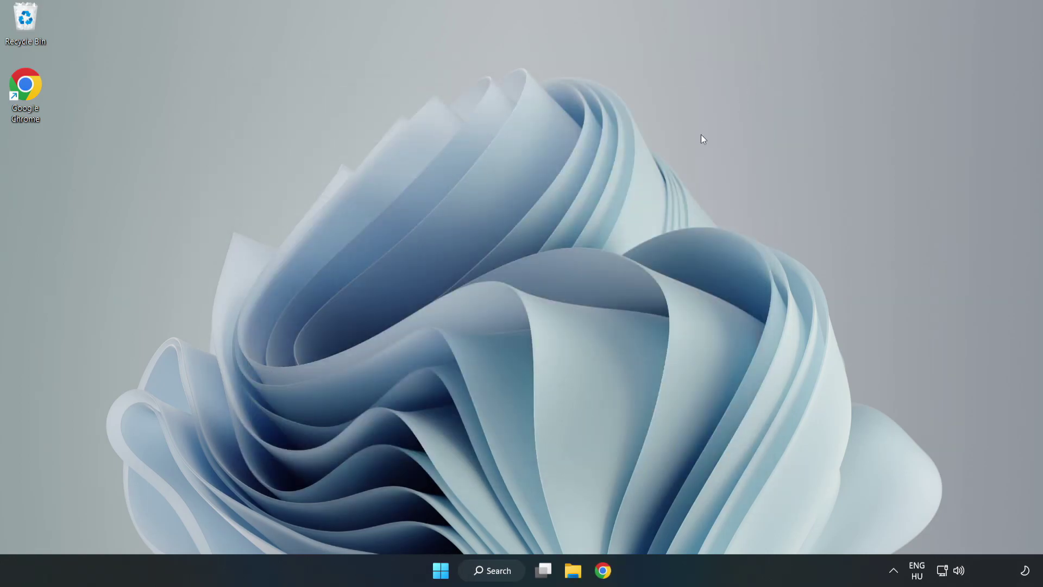
- Search Windows for 'updates' and open Windows Update settings
{"action": "left_click", "coordinate": [493, 570]}
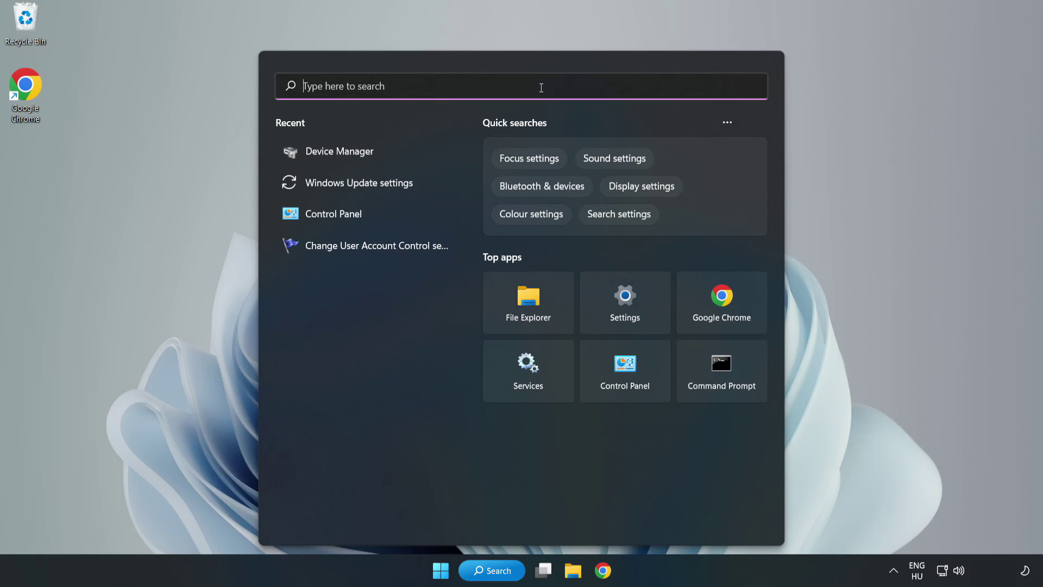
{"action": "type", "text": "updates"}
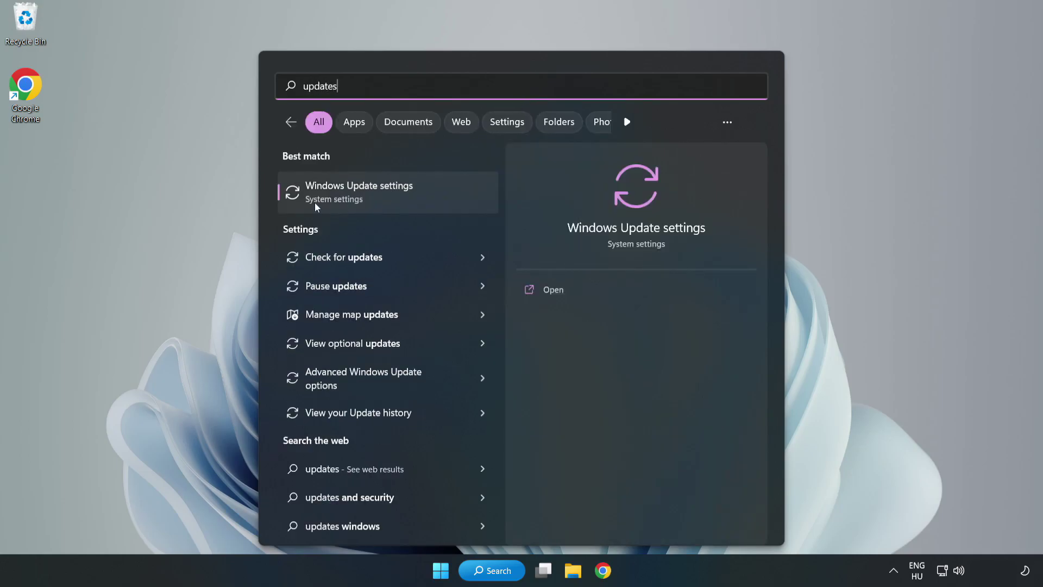
{"action": "left_click", "coordinate": [371, 193]}
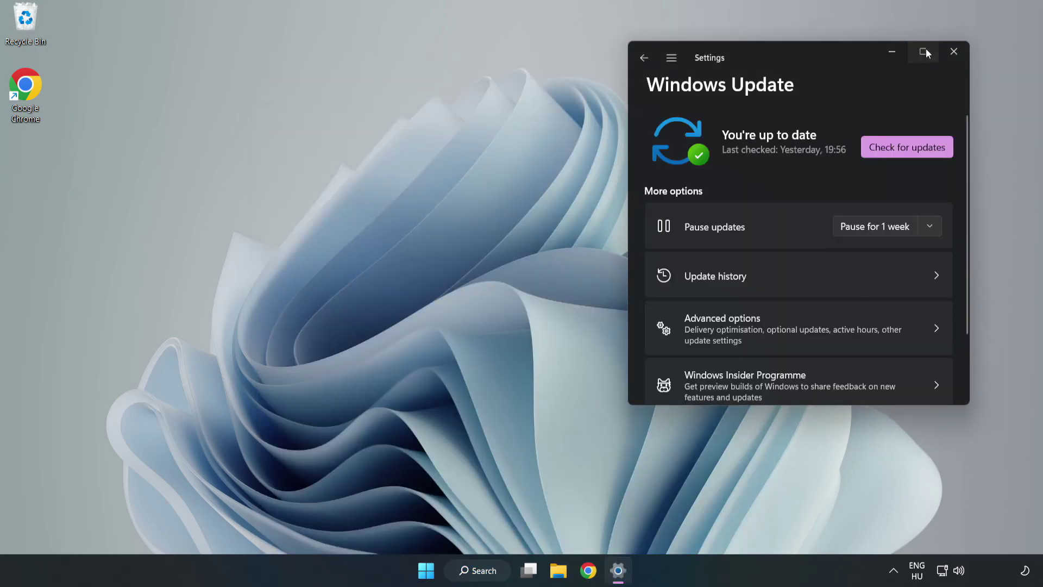
- Maximize the Settings window and run a new Windows update check
{"action": "left_click", "coordinate": [924, 51]}
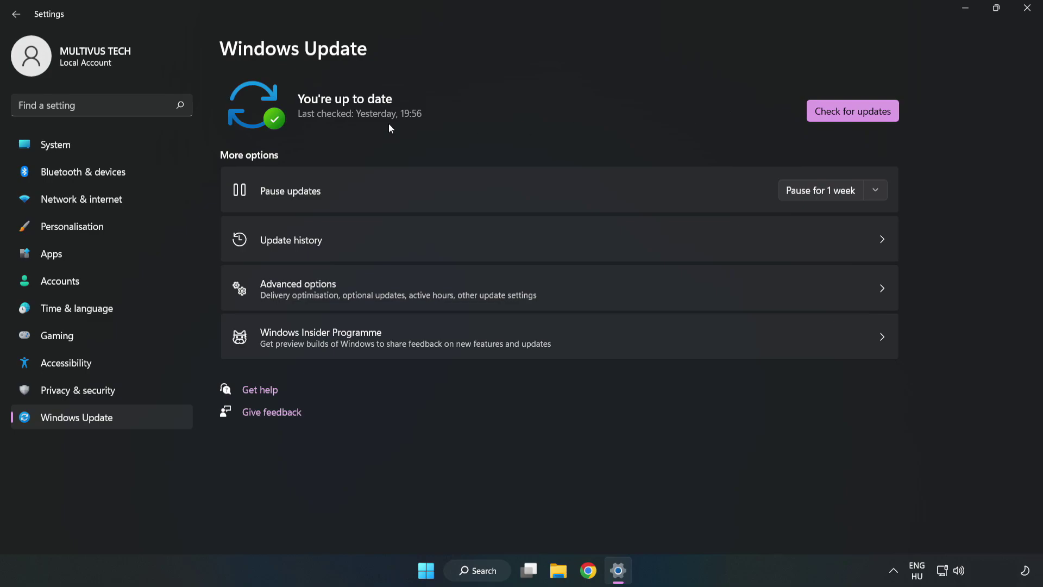
{"action": "left_click", "coordinate": [856, 113]}
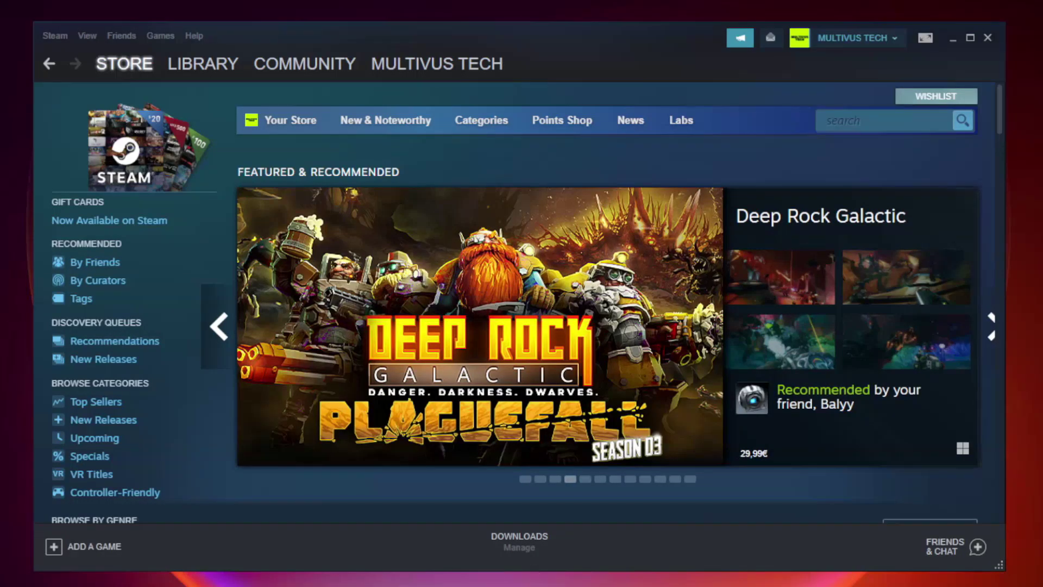
- Open the Properties of Unturned from Favorites in the Steam library
{"action": "mouse_move", "coordinate": [203, 64]}
{"action": "left_click", "coordinate": [211, 70]}
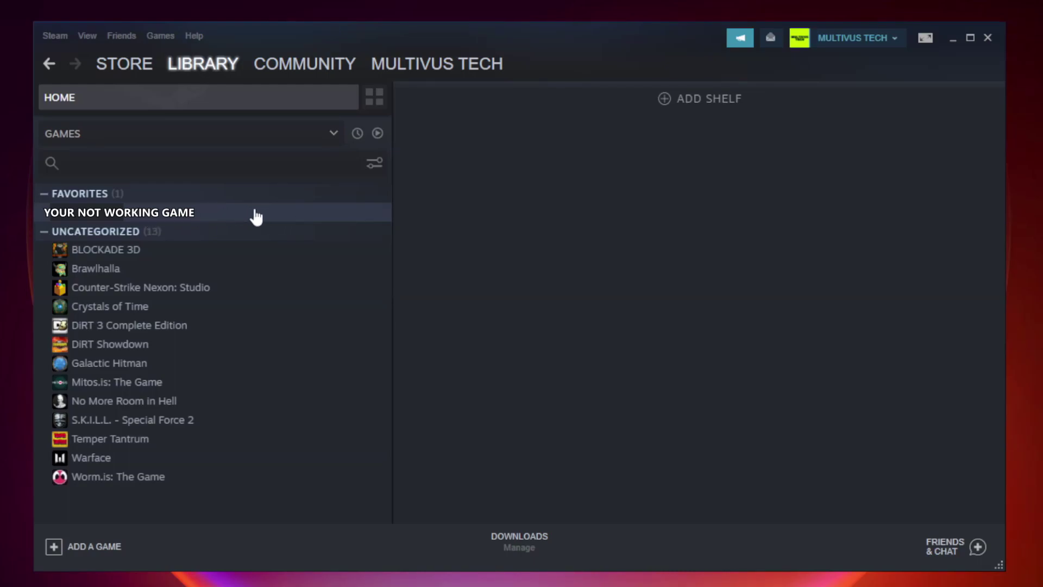
{"action": "right_click", "coordinate": [226, 217]}
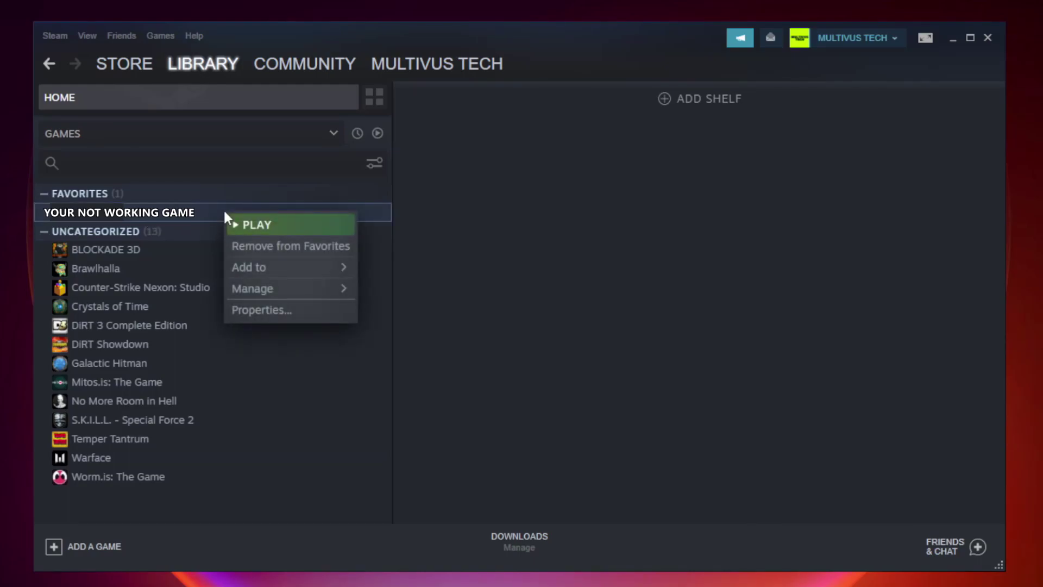
{"action": "left_click", "coordinate": [286, 303]}
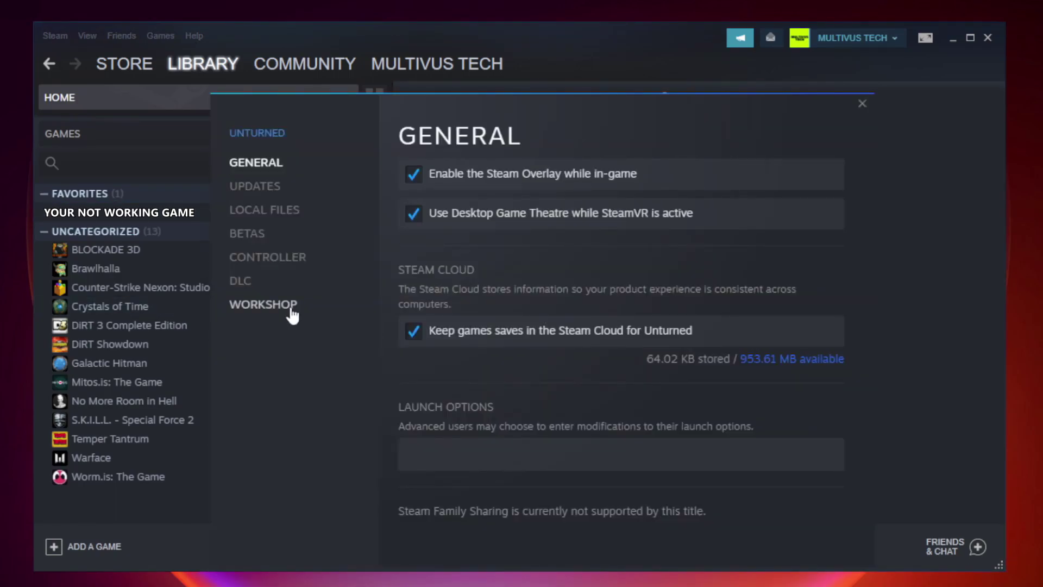
- Verify integrity of Unturned's game files on the Local Files page
{"action": "left_click", "coordinate": [275, 214]}
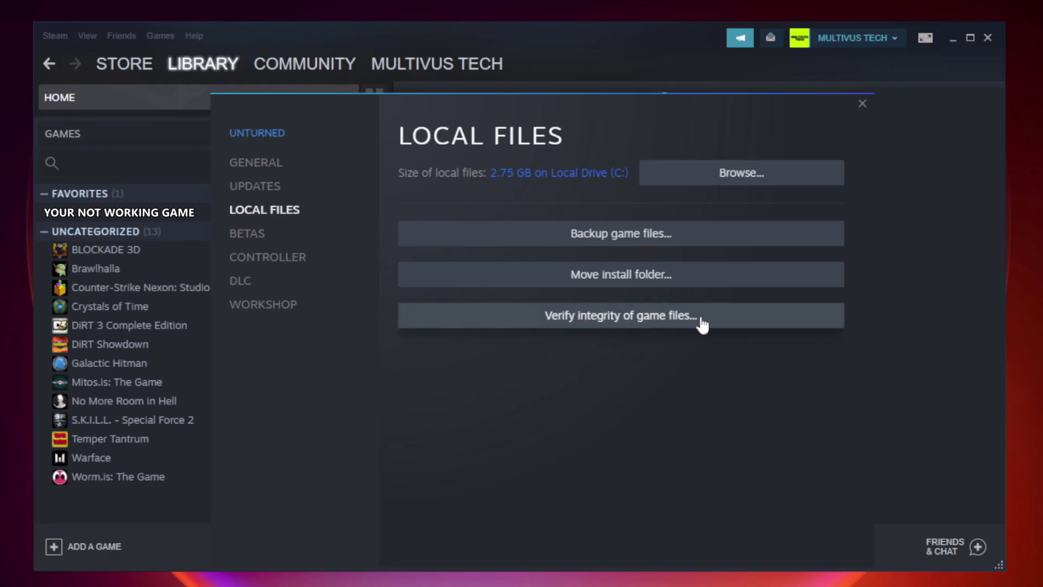
{"action": "left_click", "coordinate": [630, 318]}
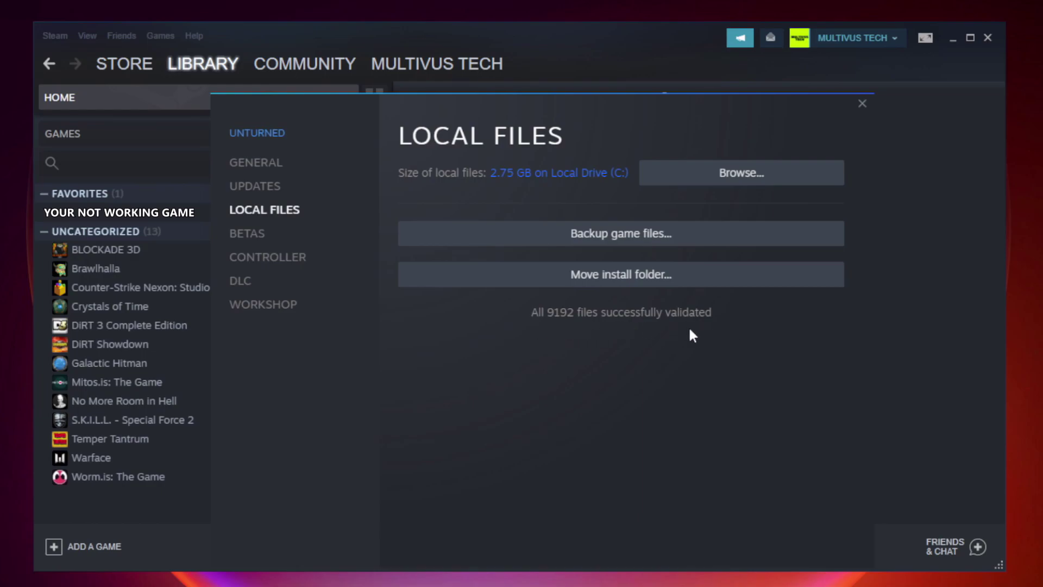
- Browse to the game's install folder and bring up the YOUR NOT WORKING GAME shortcut's context menu
{"action": "left_click", "coordinate": [743, 179]}
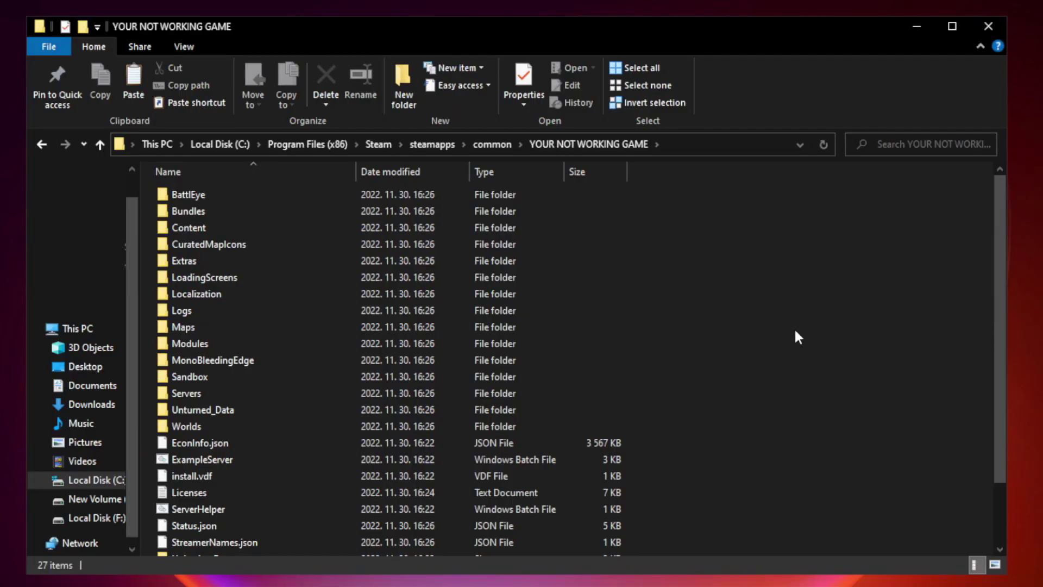
{"action": "left_click_drag", "start_coordinate": [1001, 284], "coordinate": [1002, 375]}
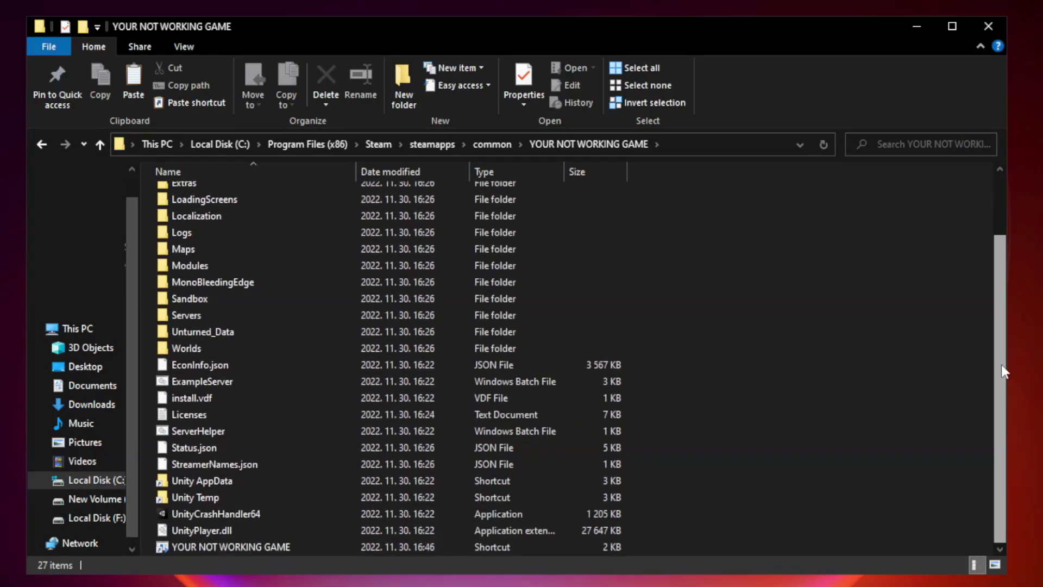
{"action": "left_click", "coordinate": [432, 546]}
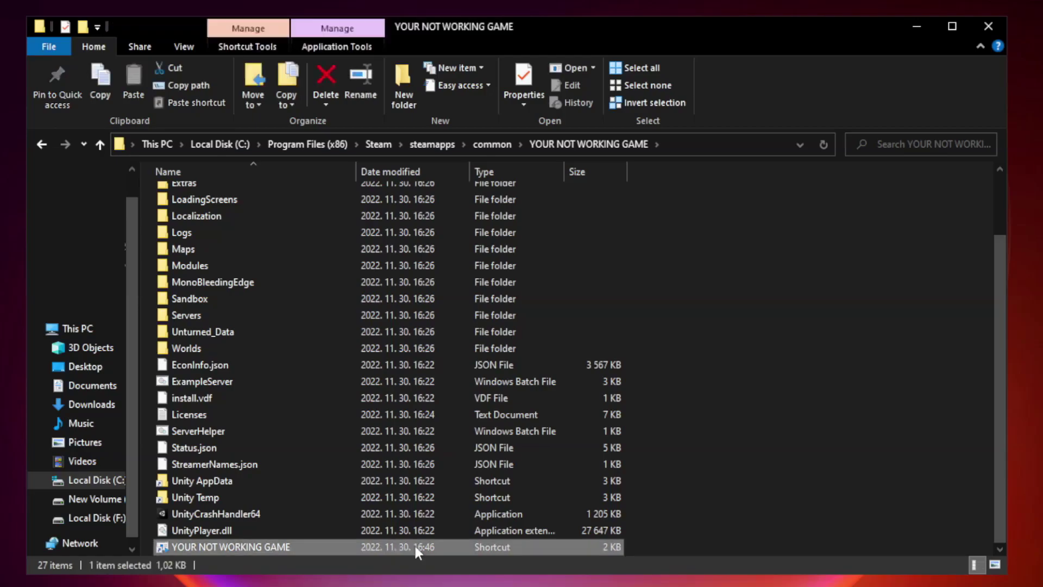
{"action": "right_click", "coordinate": [355, 551]}
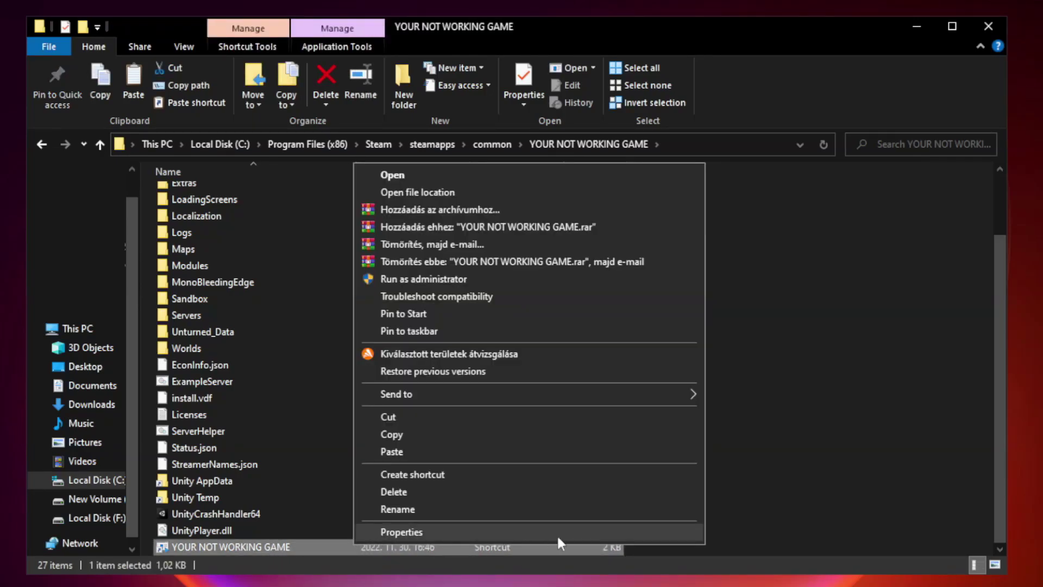
- Set the shortcut to Windows 8 compatibility, admin rights, no fullscreen optimizations, and apply
{"action": "left_click", "coordinate": [525, 533]}
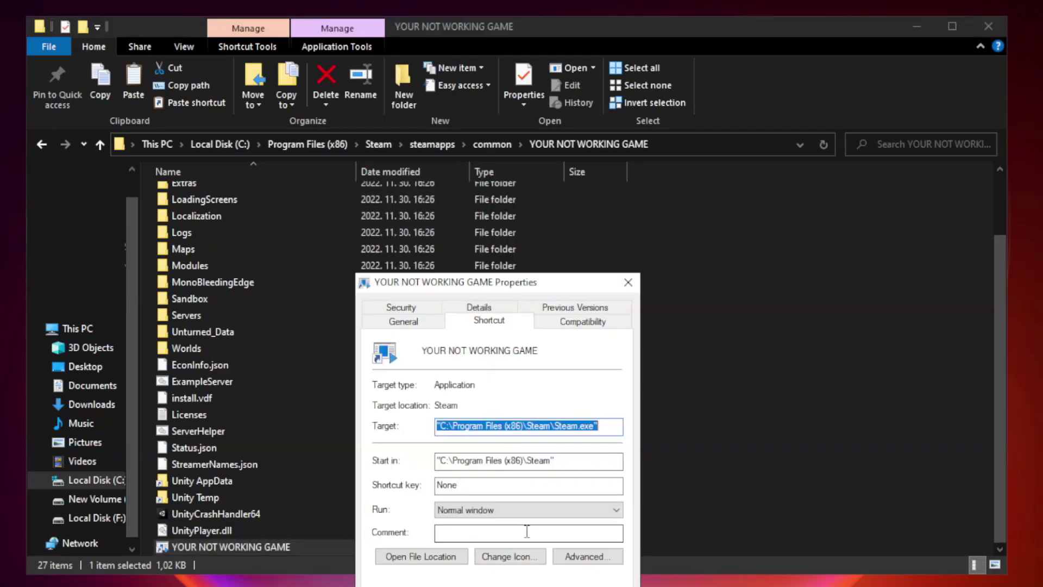
{"action": "left_click_drag", "start_coordinate": [518, 286], "coordinate": [520, 123]}
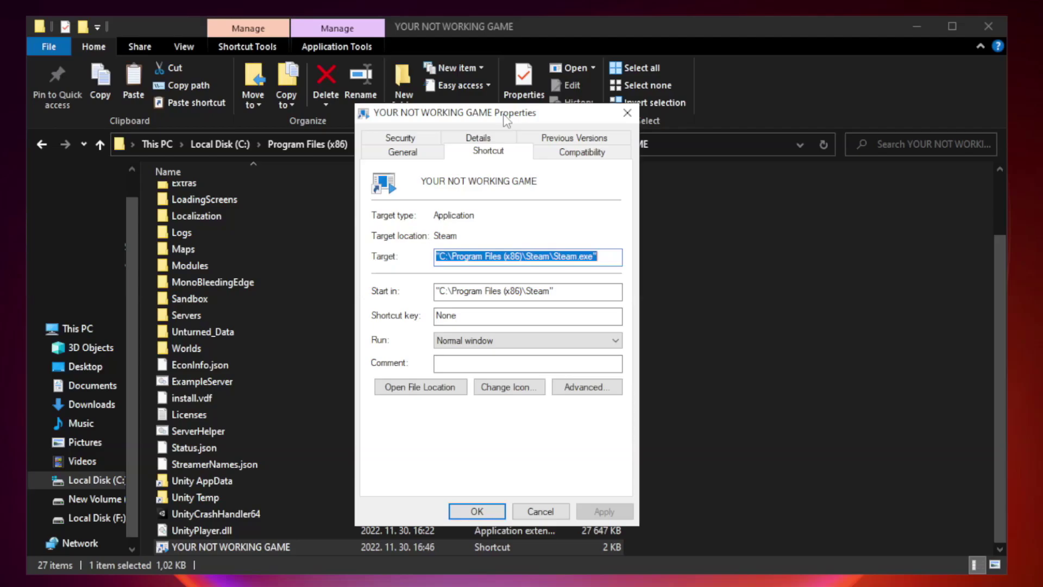
{"action": "left_click", "coordinate": [581, 153]}
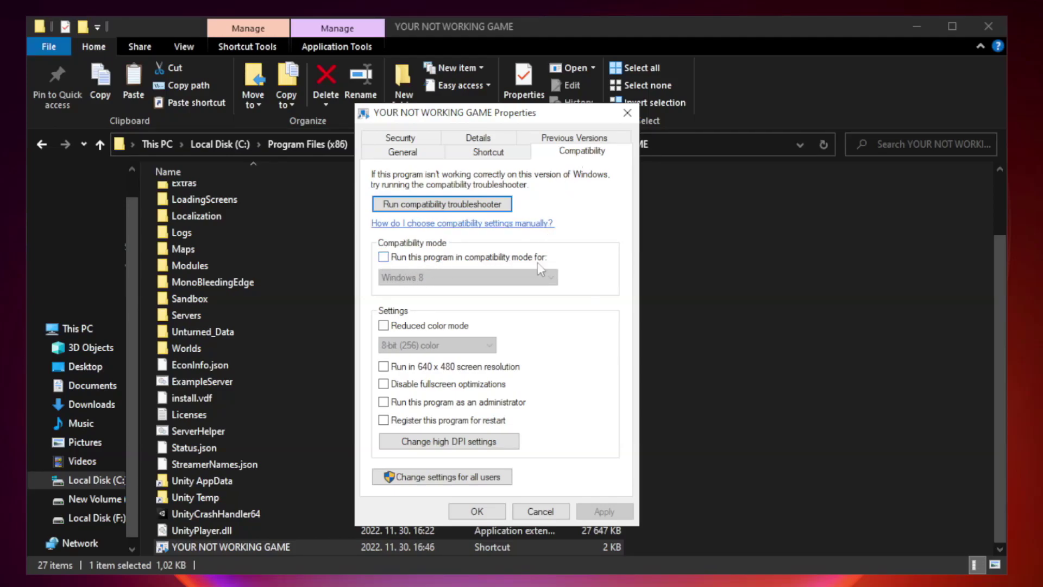
{"action": "left_click", "coordinate": [418, 259]}
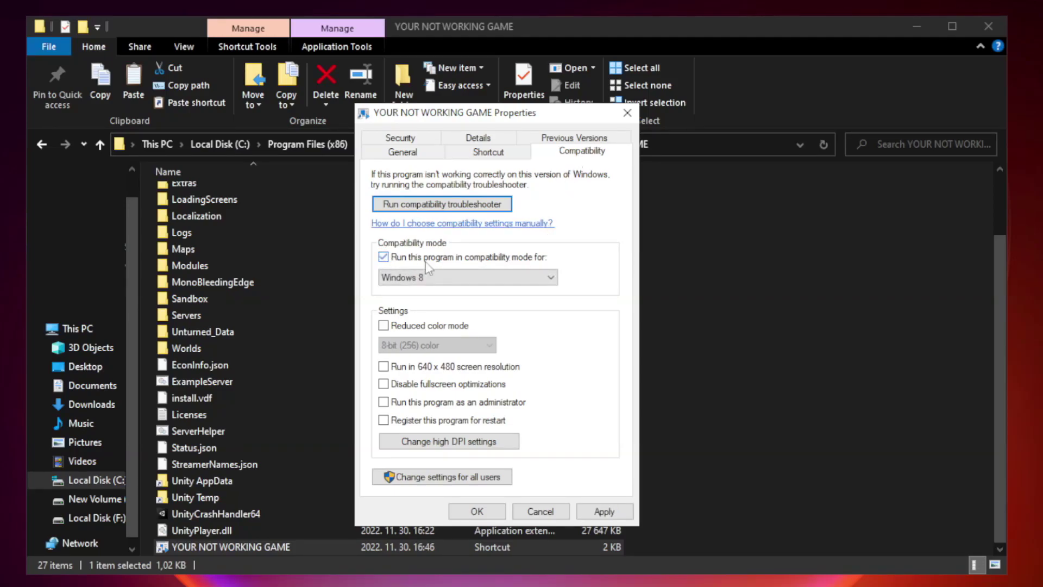
{"action": "left_click", "coordinate": [469, 277]}
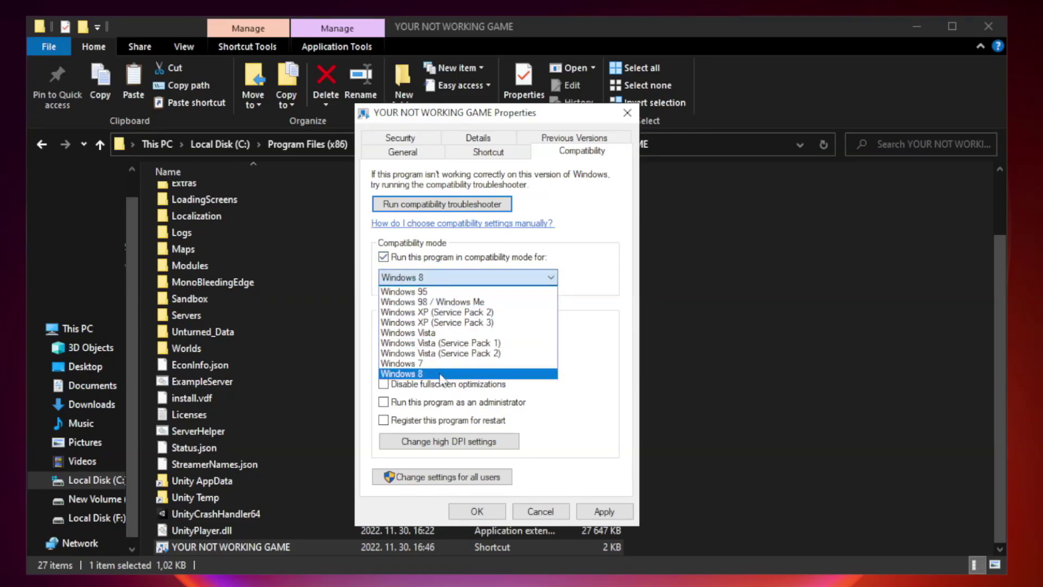
{"action": "left_click", "coordinate": [441, 374]}
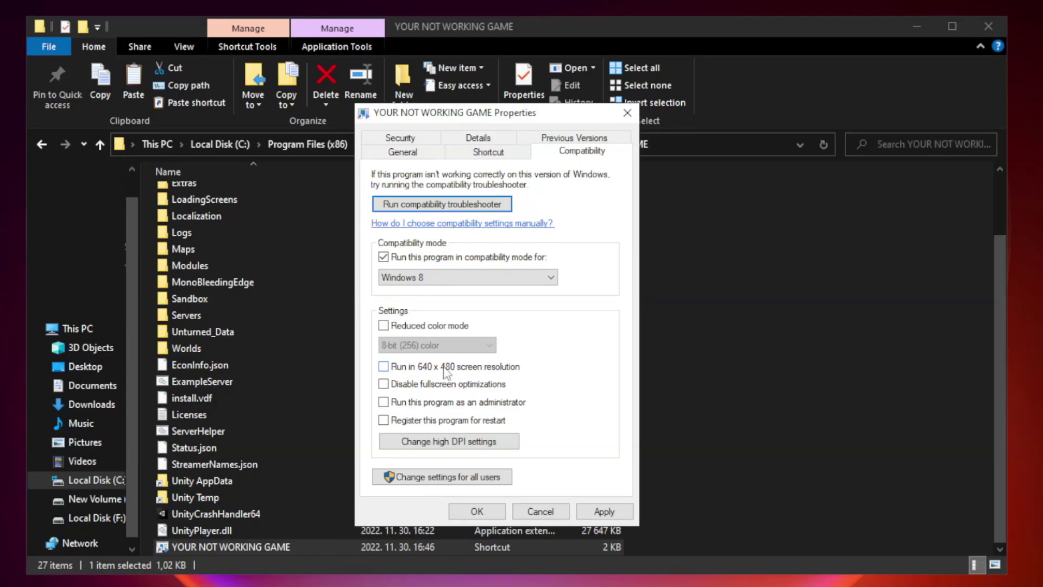
{"action": "left_click", "coordinate": [410, 390]}
{"action": "left_click", "coordinate": [411, 403]}
{"action": "left_click", "coordinate": [606, 513]}
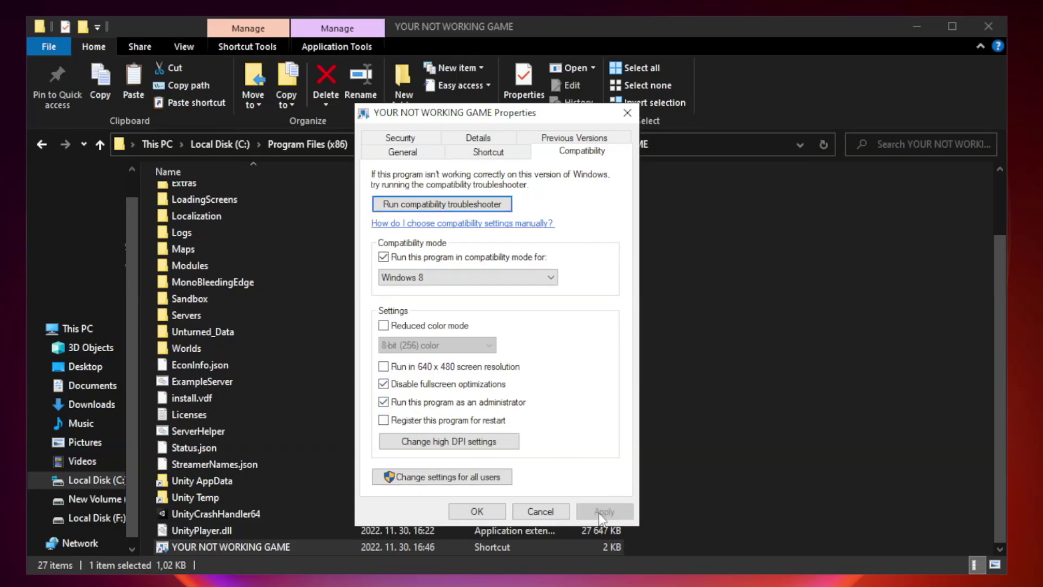
{"action": "left_click", "coordinate": [477, 512]}
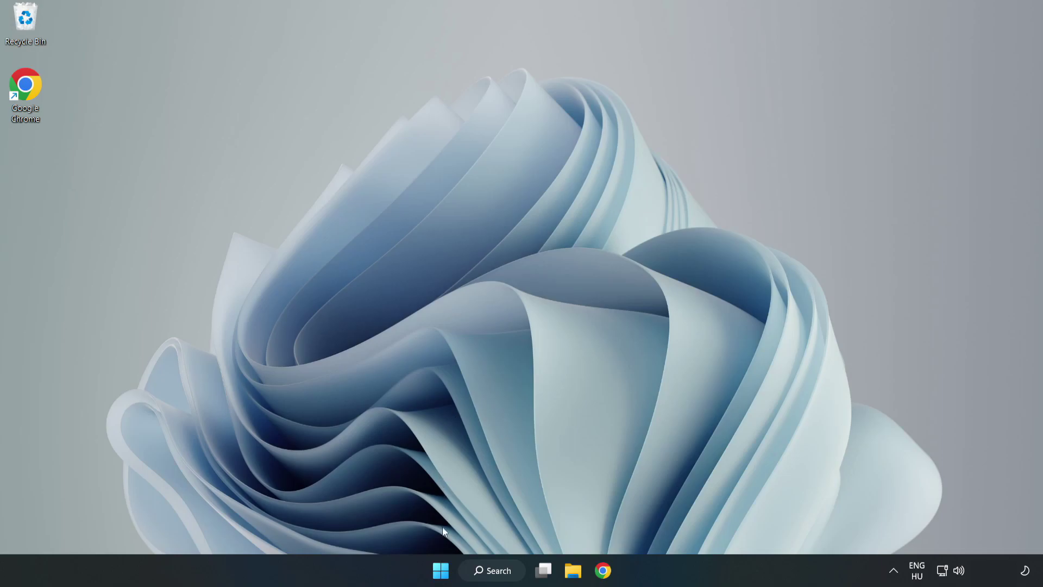
- Launch Task Manager from the Start button's quick menu and show its Startup apps
{"action": "right_click", "coordinate": [441, 572]}
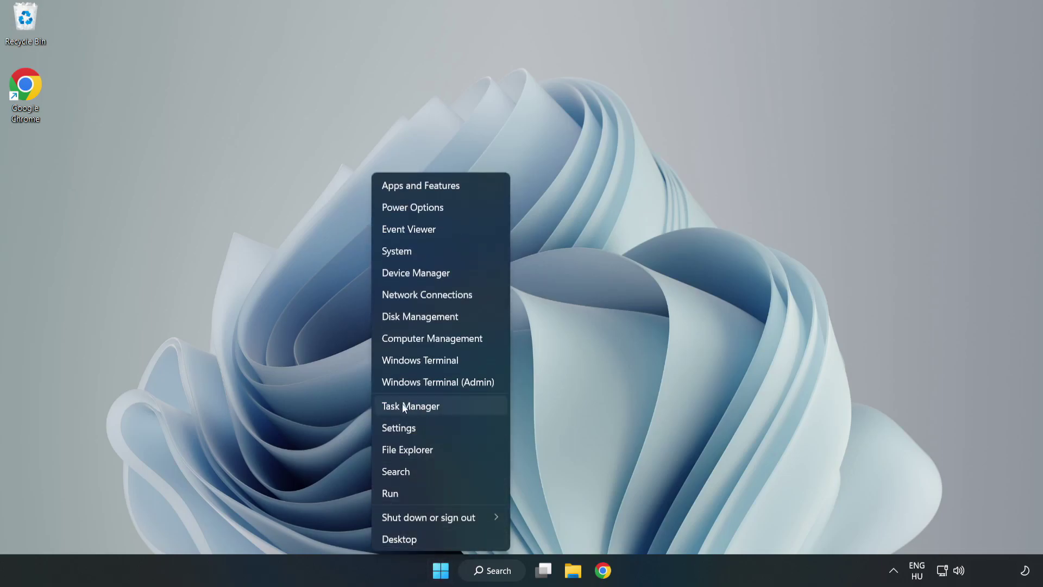
{"action": "left_click", "coordinate": [439, 405]}
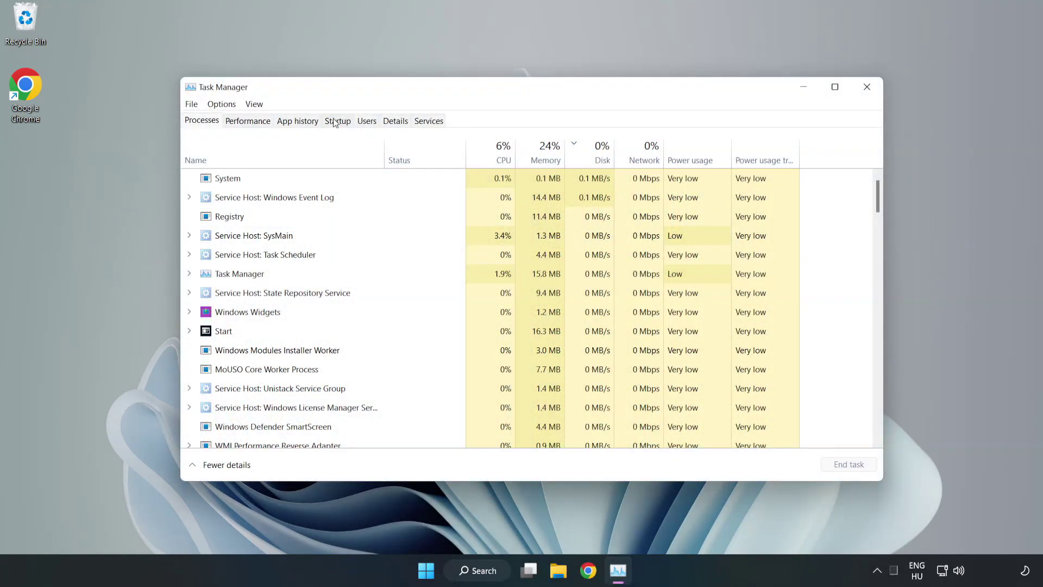
{"action": "left_click", "coordinate": [339, 124]}
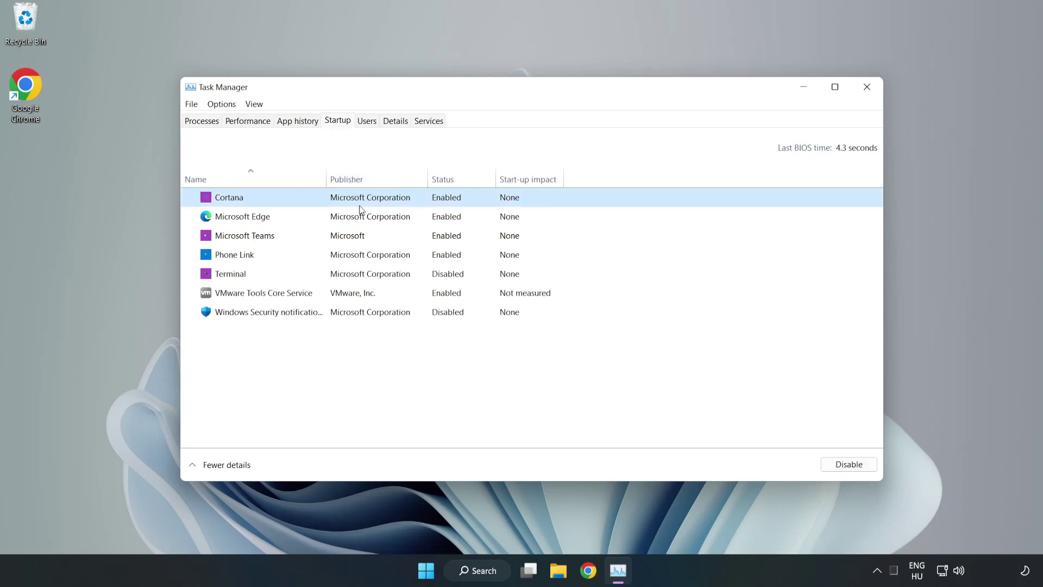
- Disable Cortana, Microsoft Edge, Microsoft Teams and Phone Link at startup, then close Task Manager
{"action": "left_click", "coordinate": [849, 464]}
{"action": "left_click", "coordinate": [451, 216]}
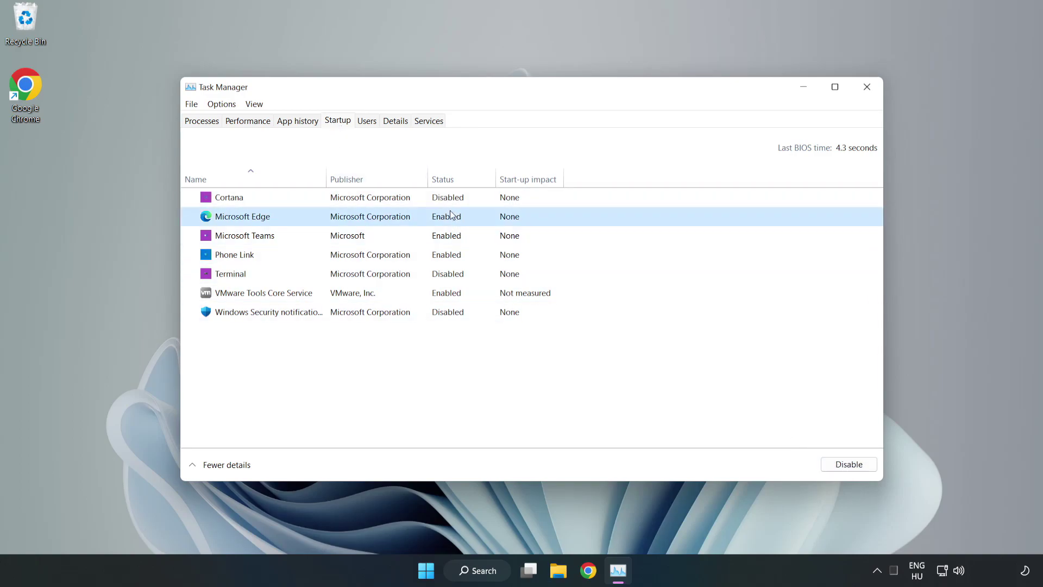
{"action": "left_click", "coordinate": [849, 463]}
{"action": "left_click", "coordinate": [358, 235]}
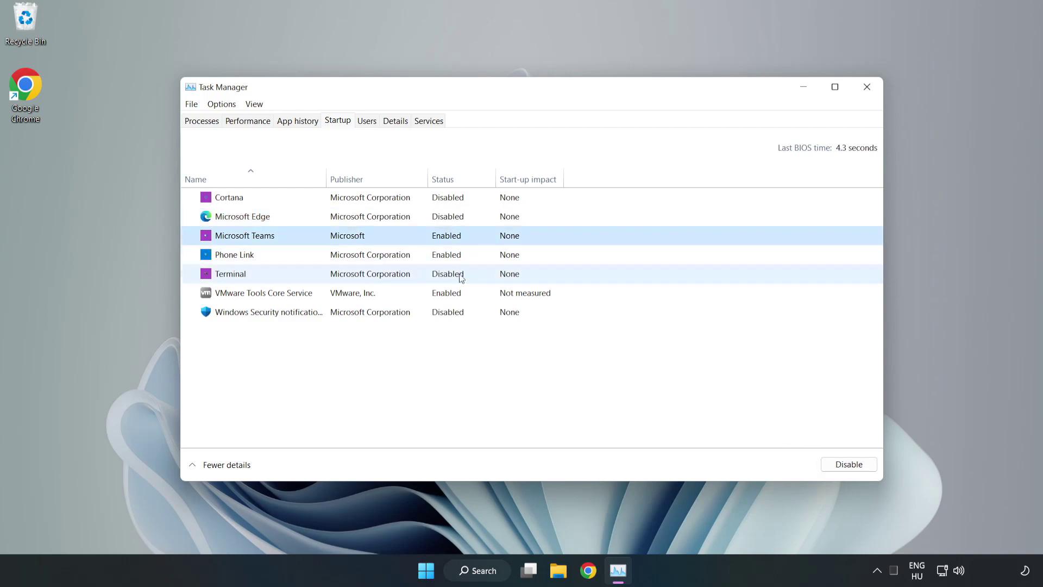
{"action": "left_click", "coordinate": [849, 464]}
{"action": "left_click", "coordinate": [349, 260]}
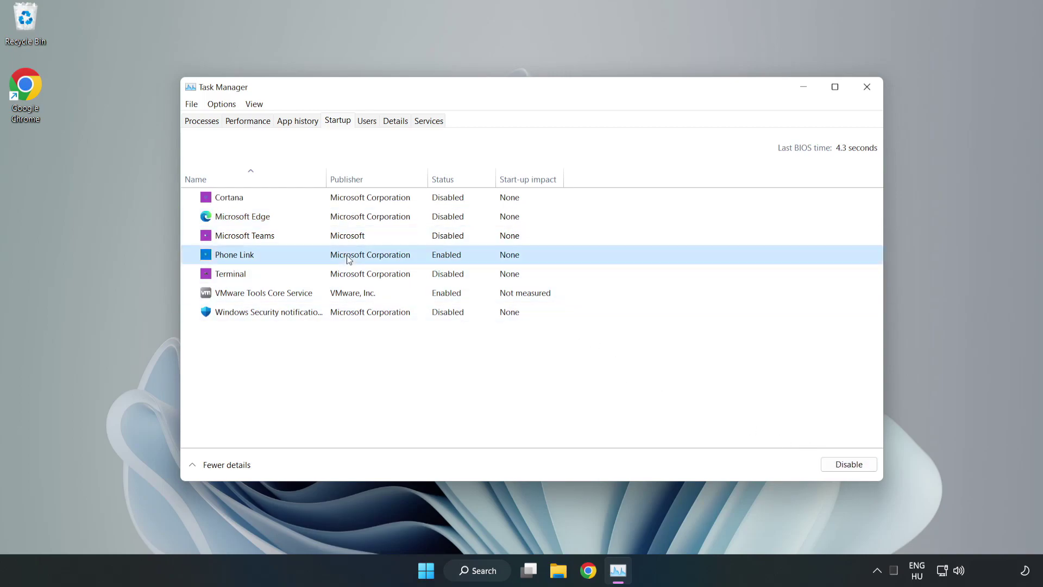
{"action": "left_click", "coordinate": [849, 464]}
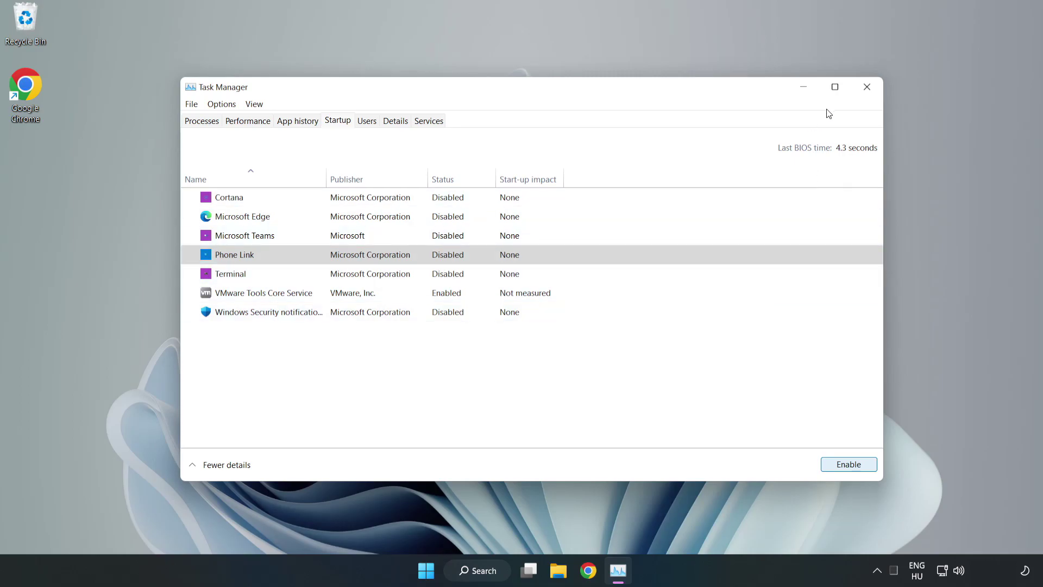
{"action": "left_click", "coordinate": [868, 89]}
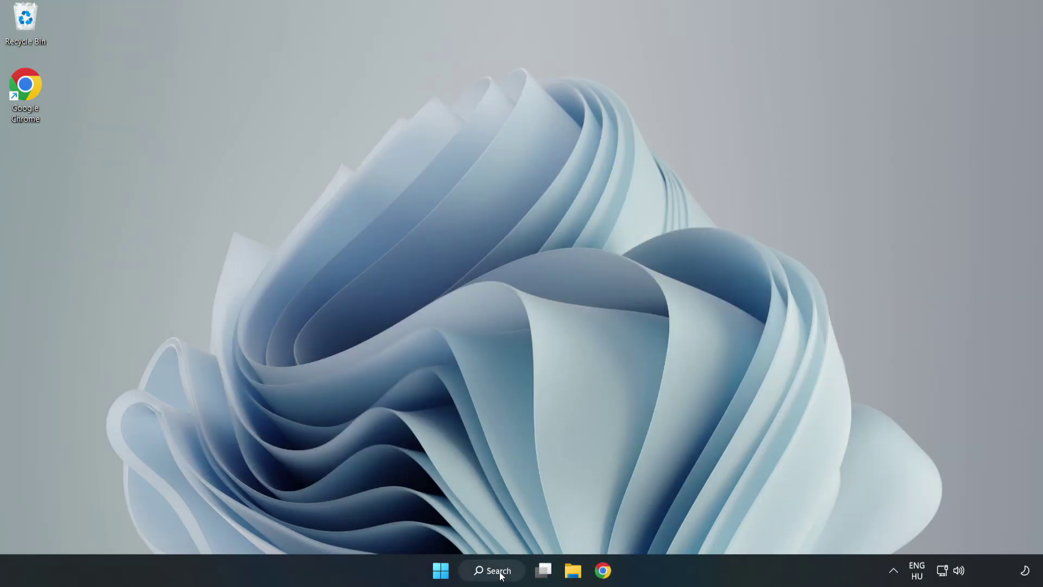
- Search for 'security' and launch the Windows Security app
{"action": "left_click", "coordinate": [498, 571]}
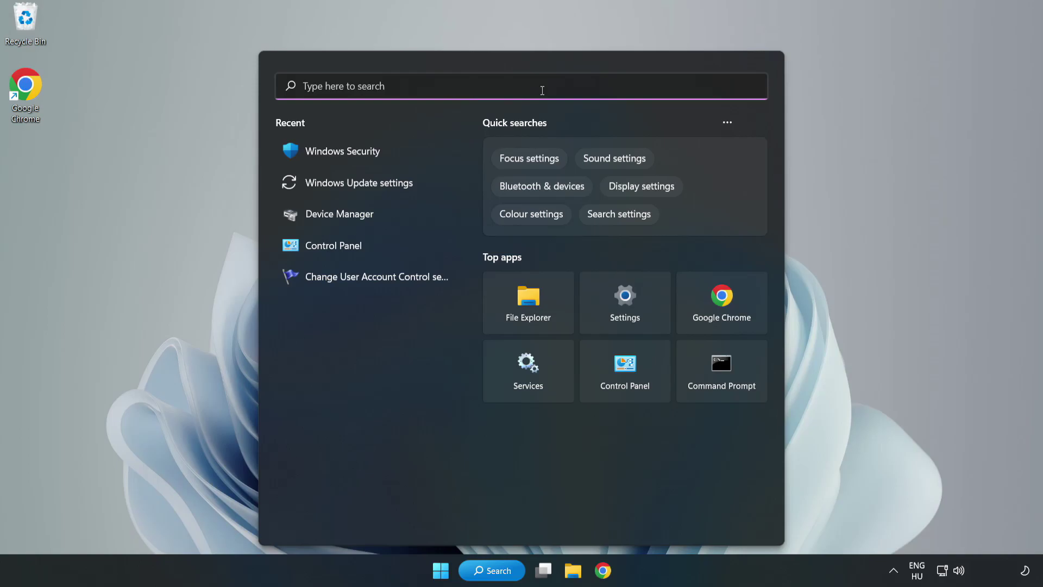
{"action": "type", "text": "securit"}
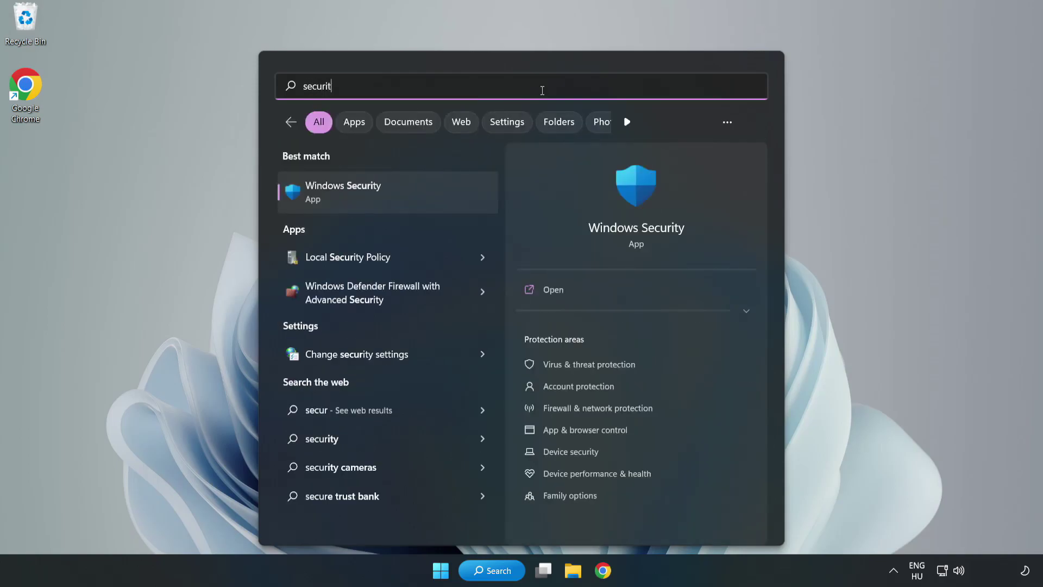
{"action": "type", "text": "y"}
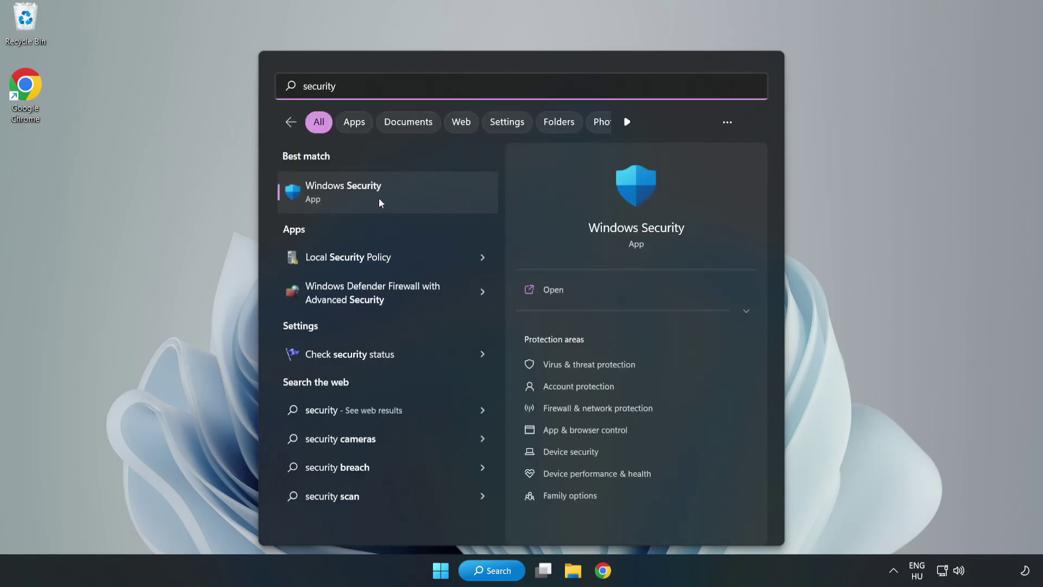
{"action": "left_click", "coordinate": [379, 199]}
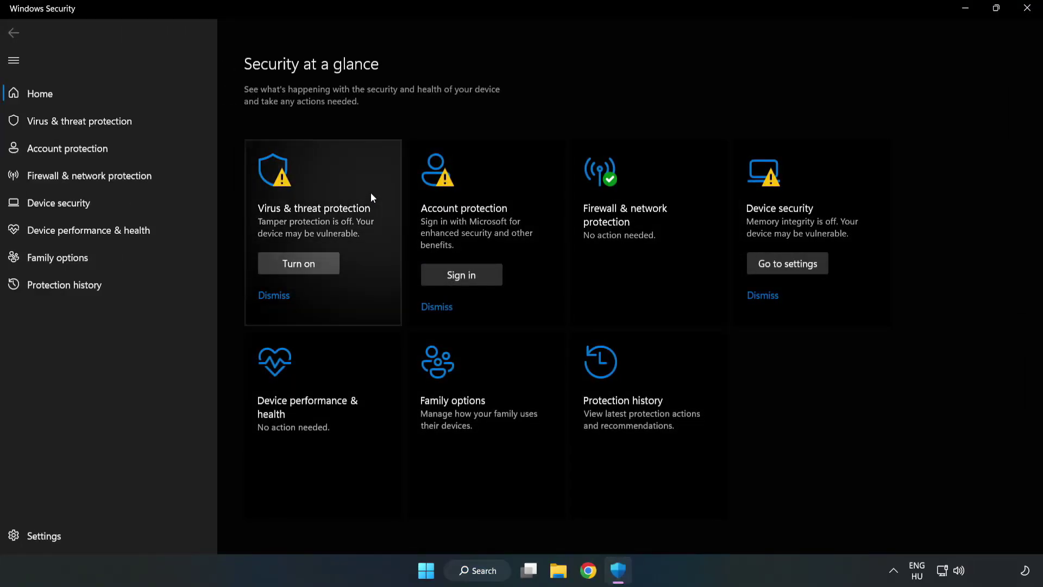
- Go through Virus & threat protection settings to the empty Defender exclusions page
{"action": "left_click", "coordinate": [68, 125]}
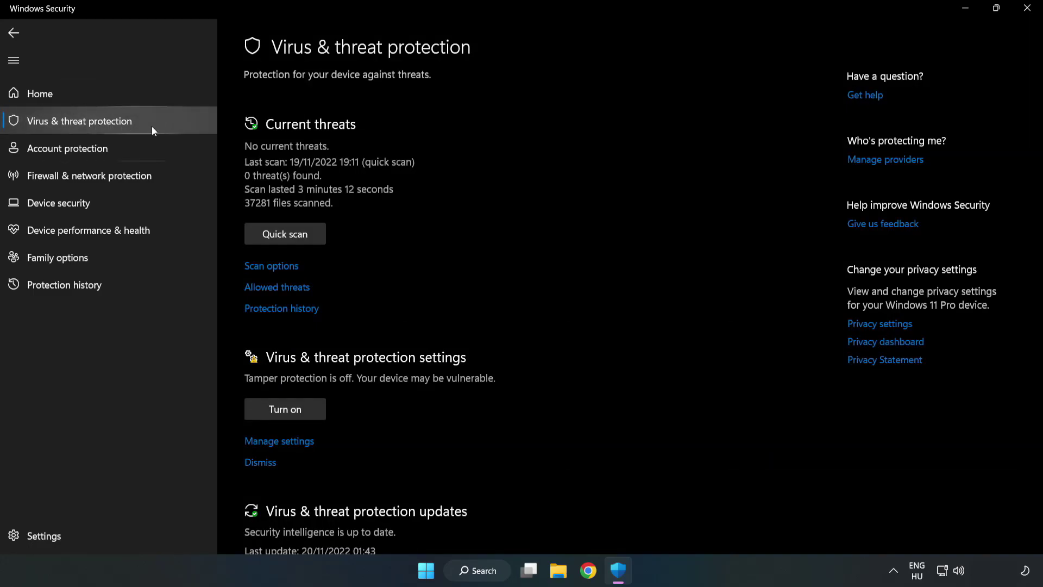
{"action": "scroll", "coordinate": [544, 210], "scroll_direction": "down", "scroll_amount": 1}
{"action": "scroll", "coordinate": [544, 209], "scroll_direction": "down", "scroll_amount": 2}
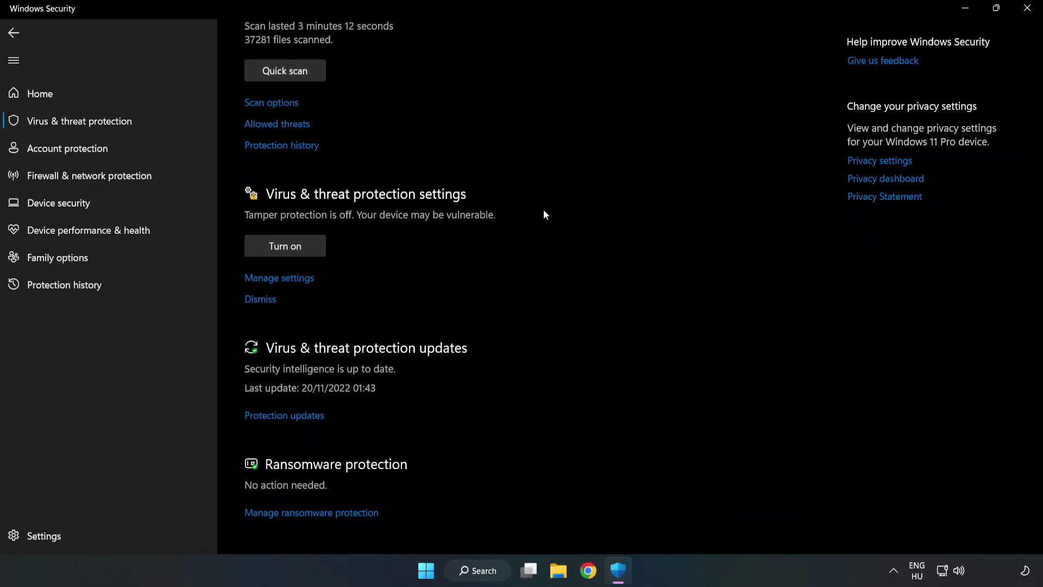
{"action": "left_click", "coordinate": [280, 278]}
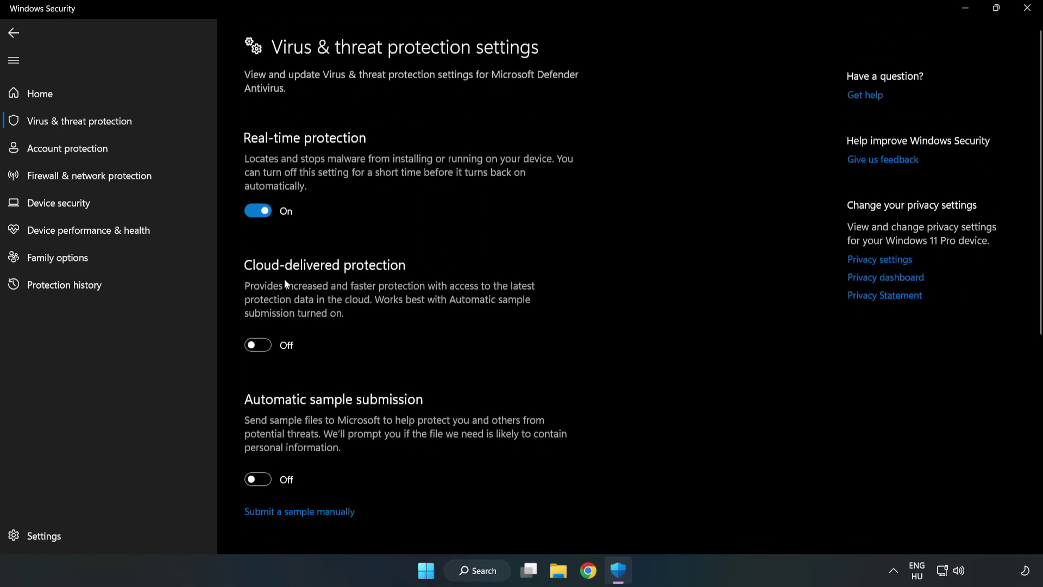
{"action": "scroll", "coordinate": [664, 273], "scroll_direction": "down", "scroll_amount": 5}
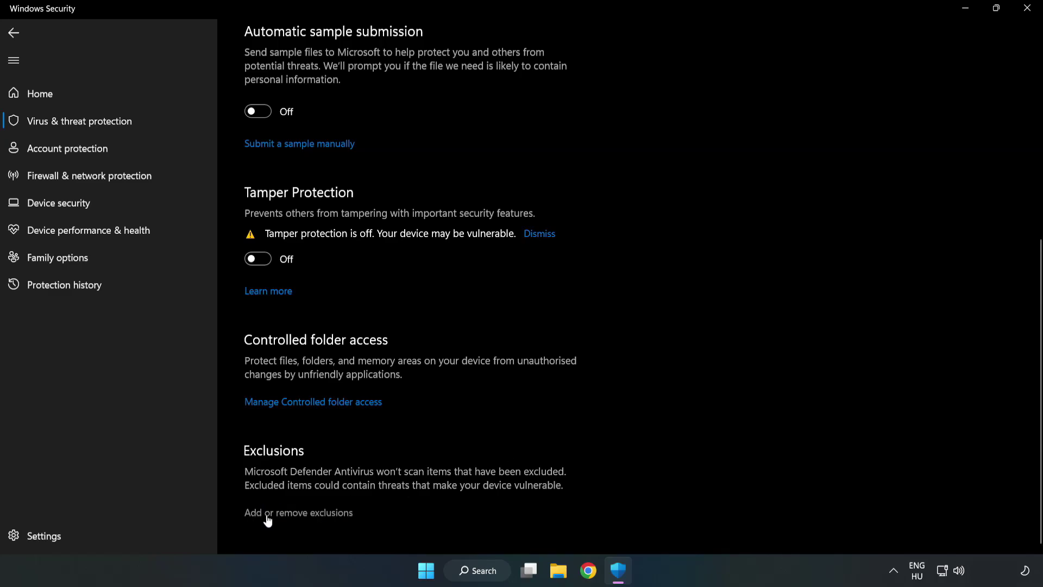
{"action": "left_click", "coordinate": [319, 514]}
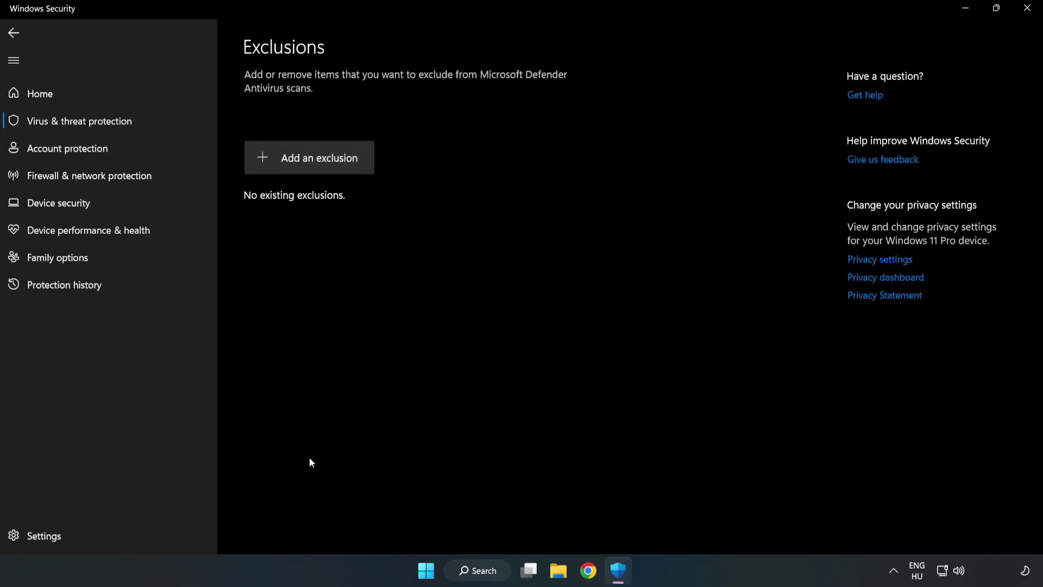
- Add a file exclusion for the NOT WORKING APP shortcut (chrome.exe), then close Windows Security
{"action": "left_click", "coordinate": [318, 161]}
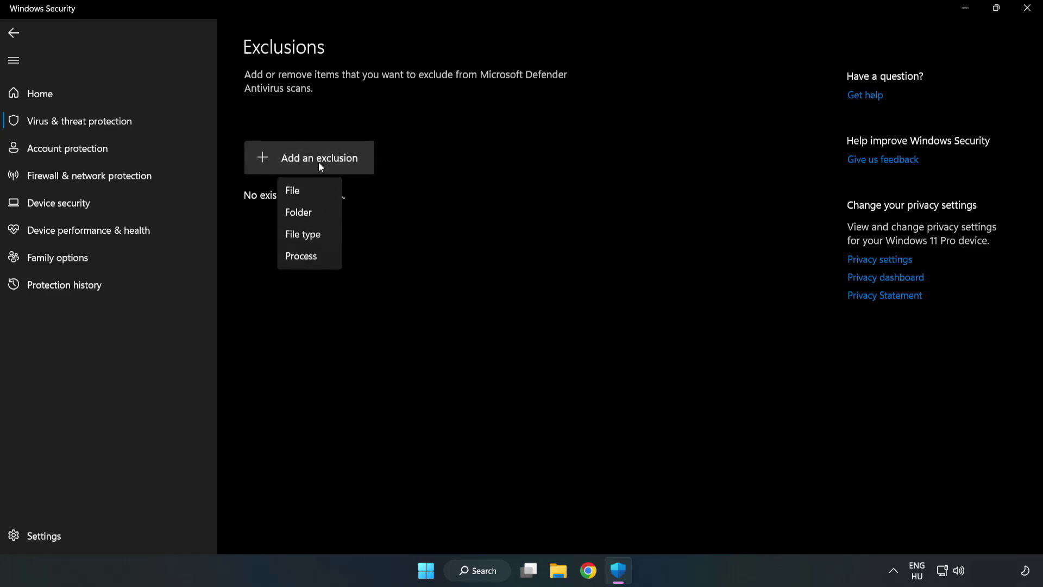
{"action": "left_click", "coordinate": [296, 190]}
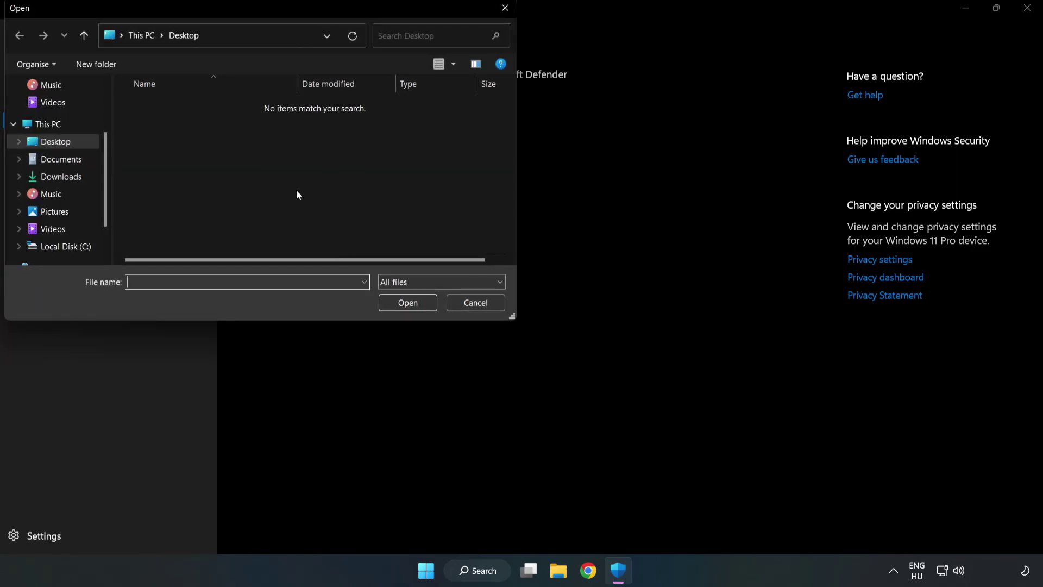
{"action": "left_click_drag", "start_coordinate": [280, 9], "coordinate": [480, 116]}
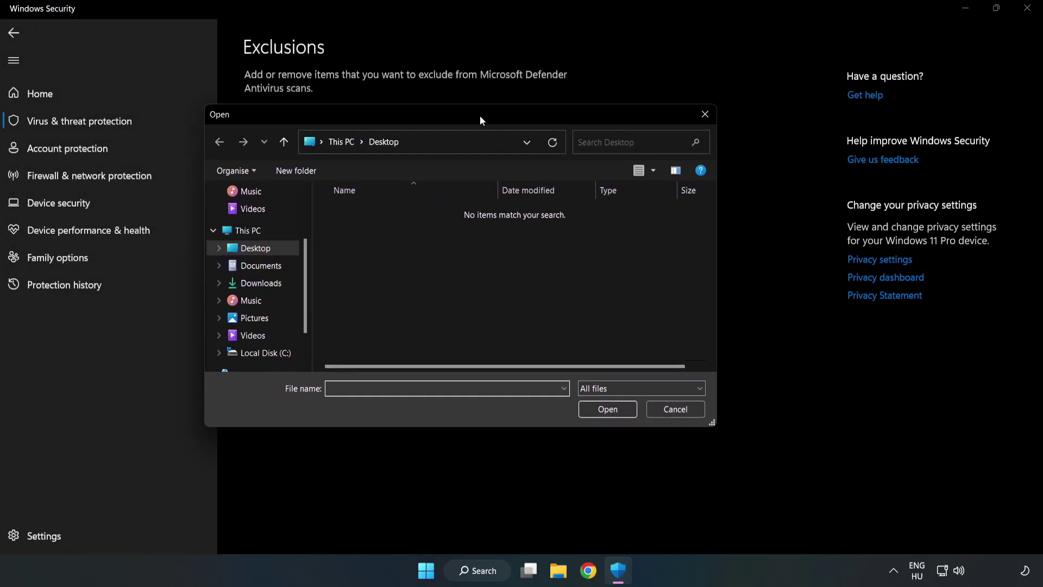
{"action": "left_click", "coordinate": [265, 353]}
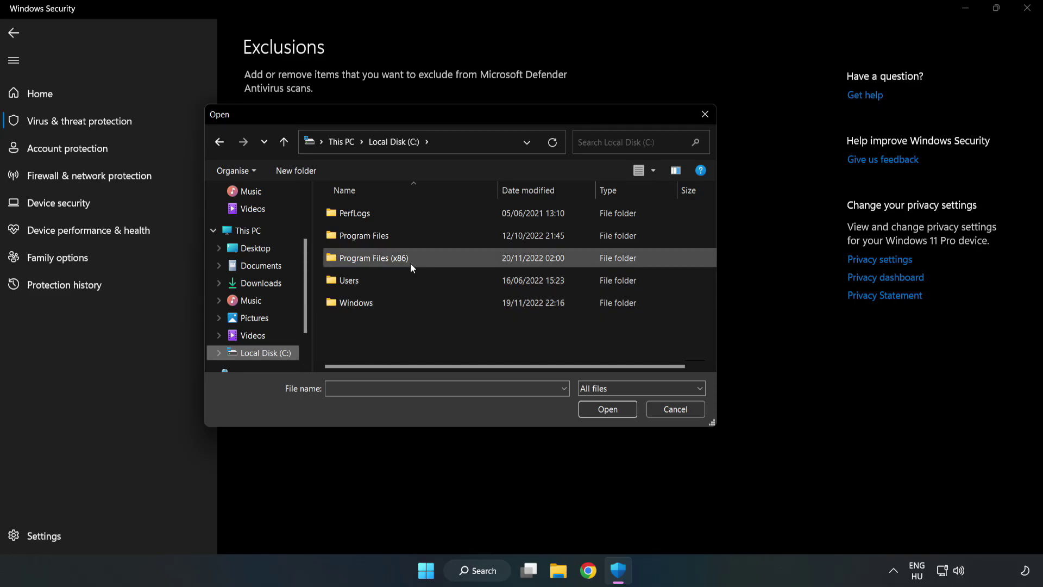
{"action": "double_click", "coordinate": [410, 259]}
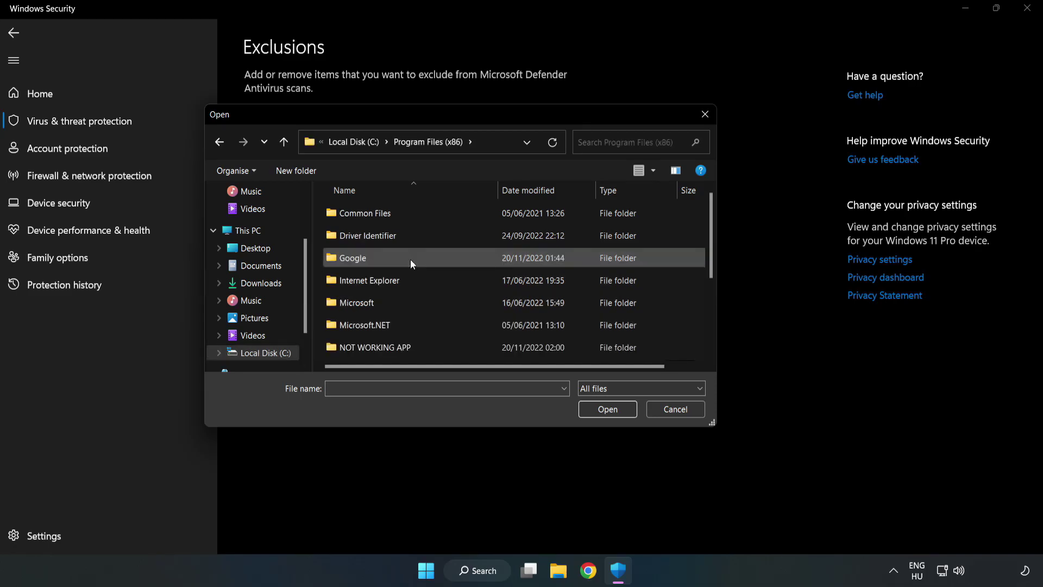
{"action": "double_click", "coordinate": [410, 345]}
{"action": "left_click", "coordinate": [367, 213]}
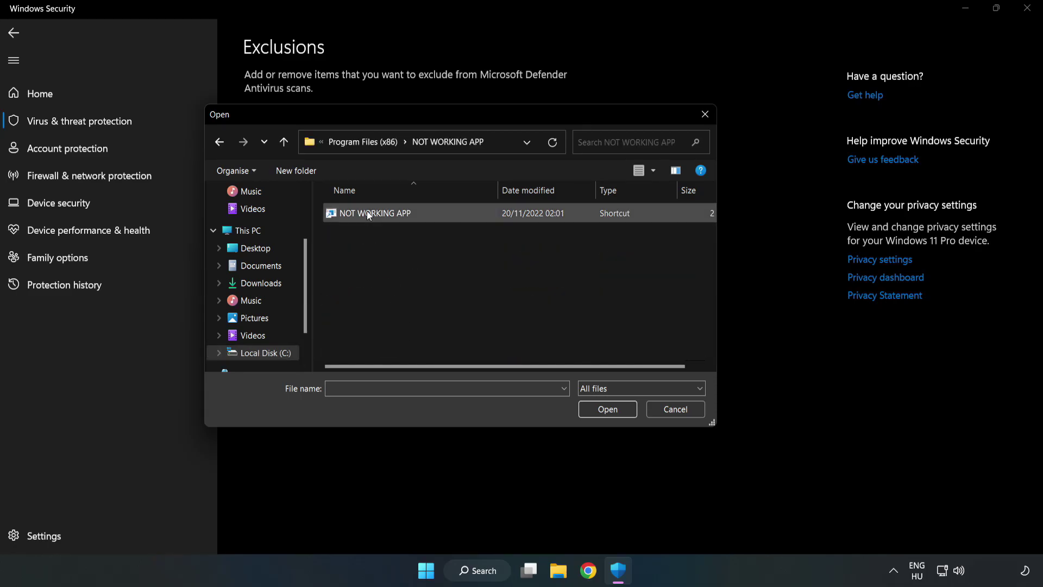
{"action": "left_click", "coordinate": [607, 411]}
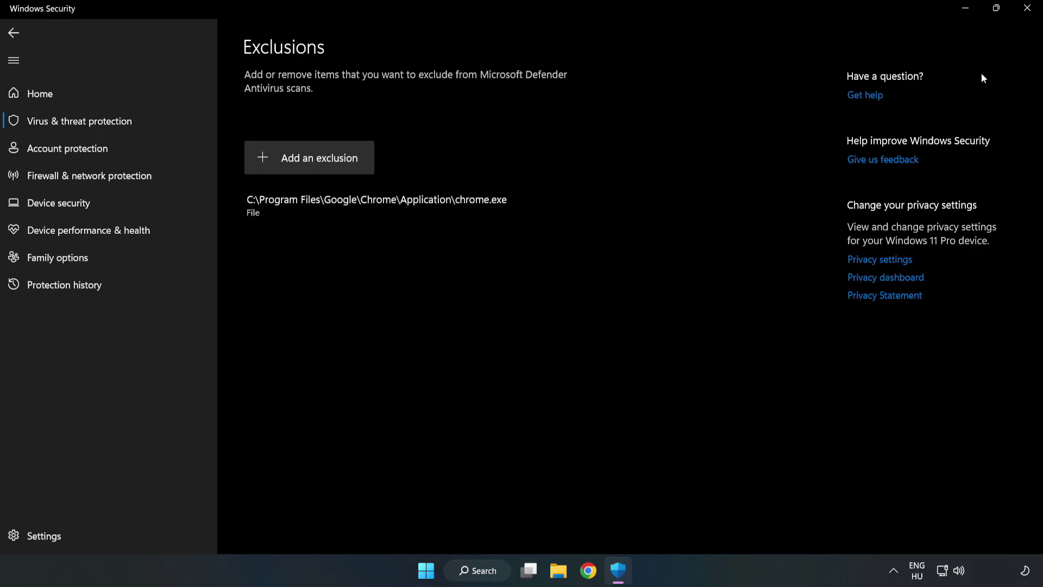
{"action": "left_click", "coordinate": [1027, 12]}
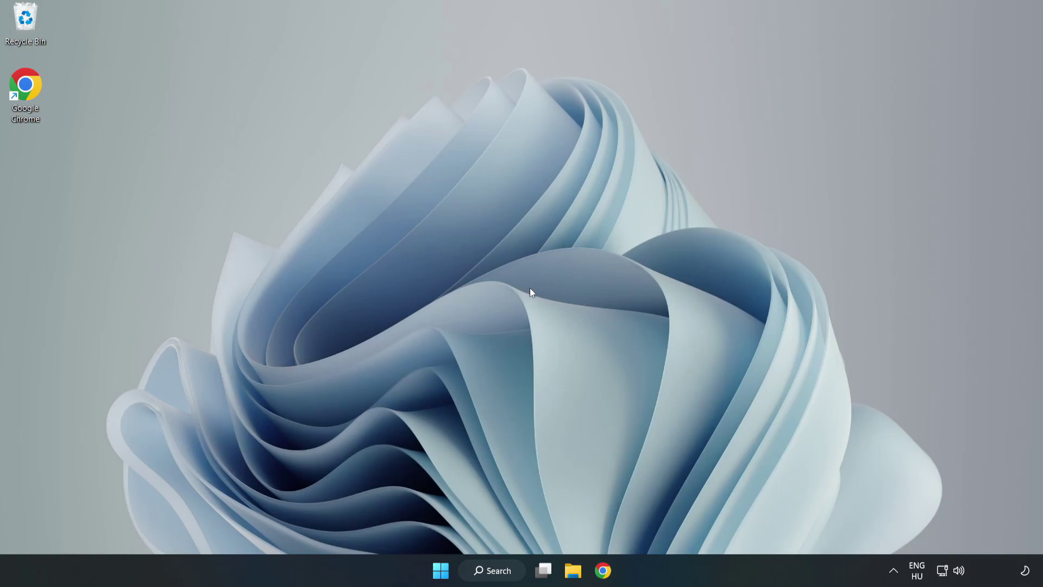
- Show the Start menu's power options: Sleep, Shut down and Restart
{"action": "left_click", "coordinate": [440, 570]}
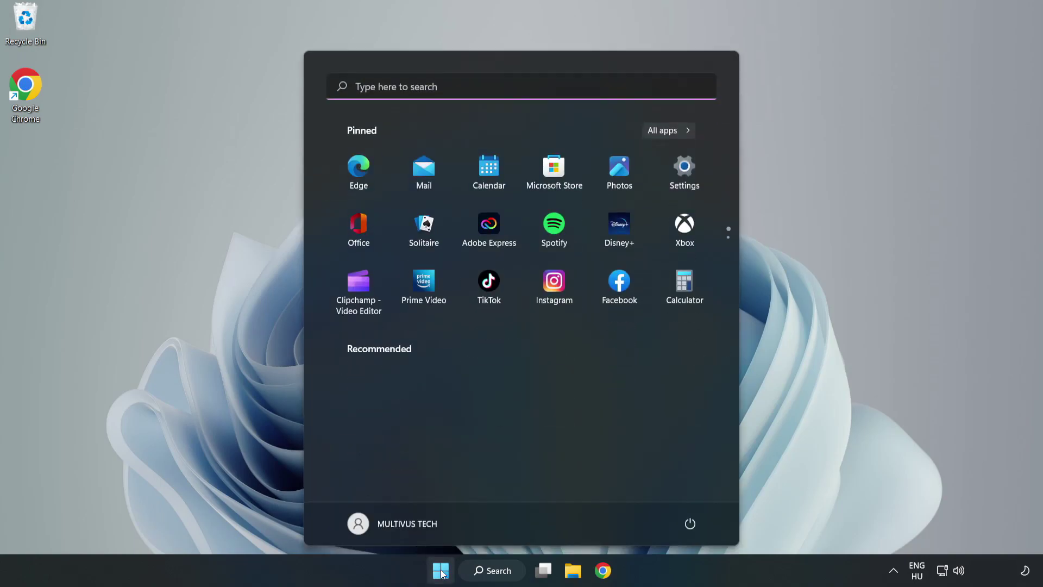
{"action": "left_click", "coordinate": [689, 524]}
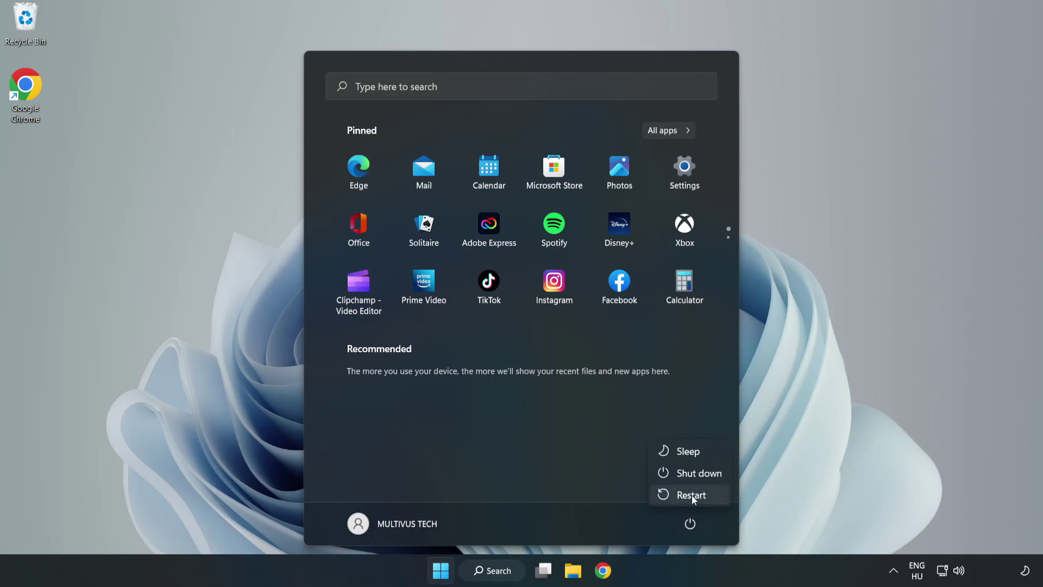